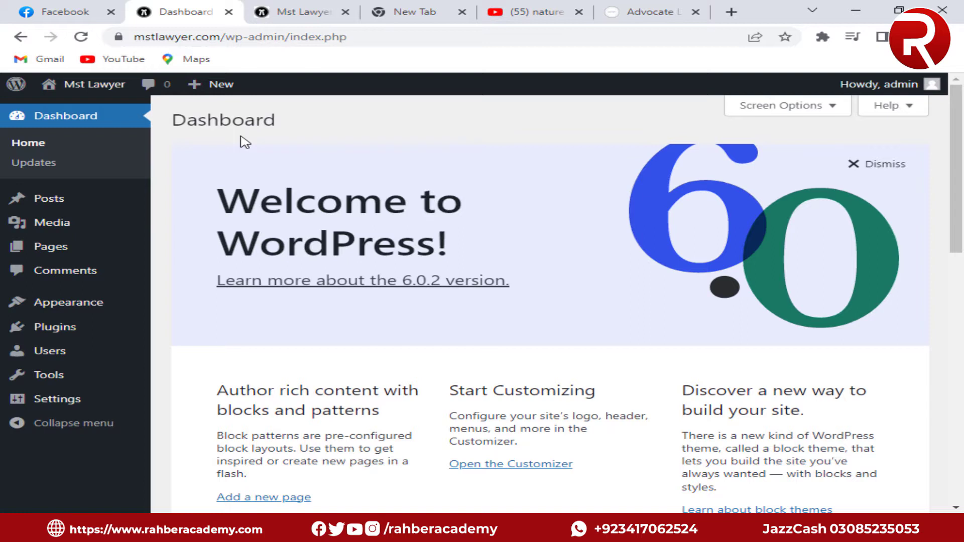
Step: View the site's front page, and open the Menus page in the WordPress admin
key("ctrl+Tab")
scroll(656, 191, "up", 1)
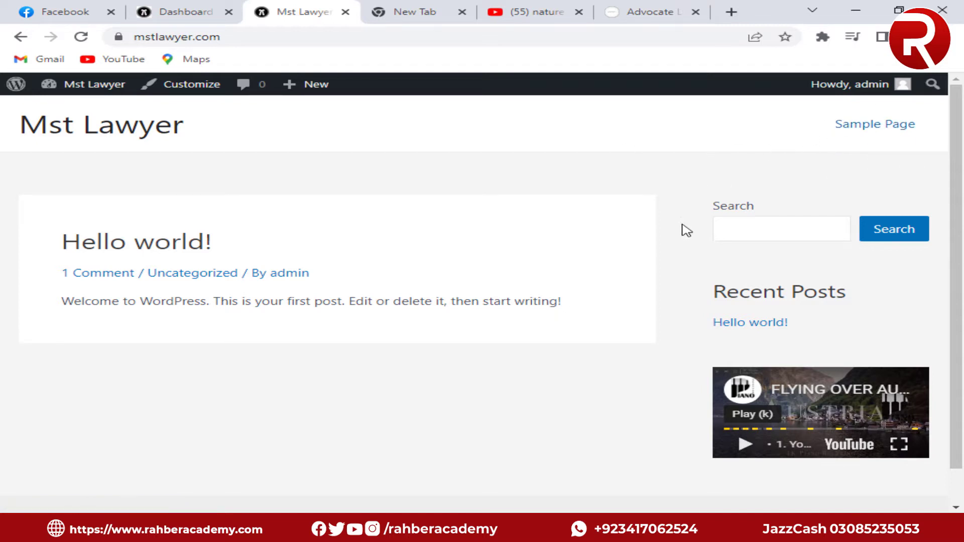
left_click(173, 13)
mouse_move(72, 257)
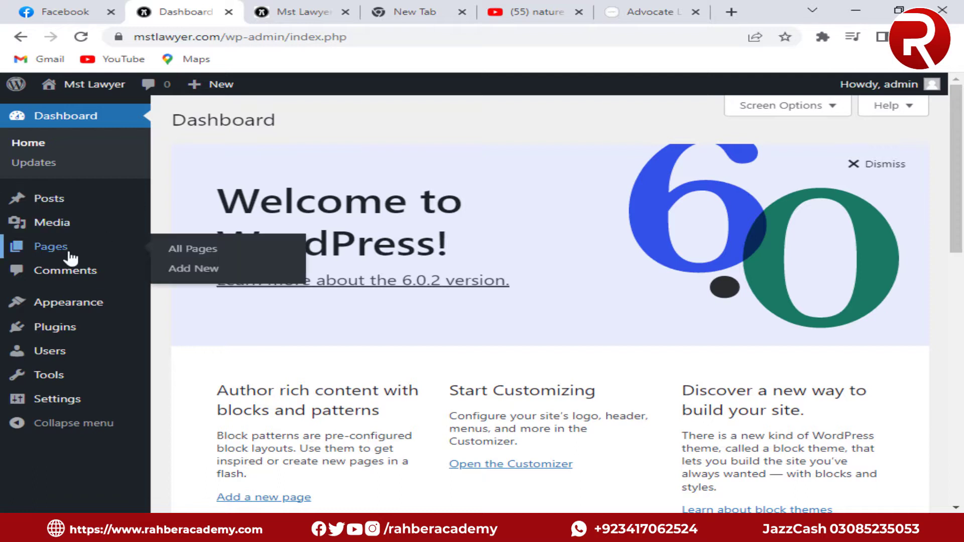
mouse_move(62, 303)
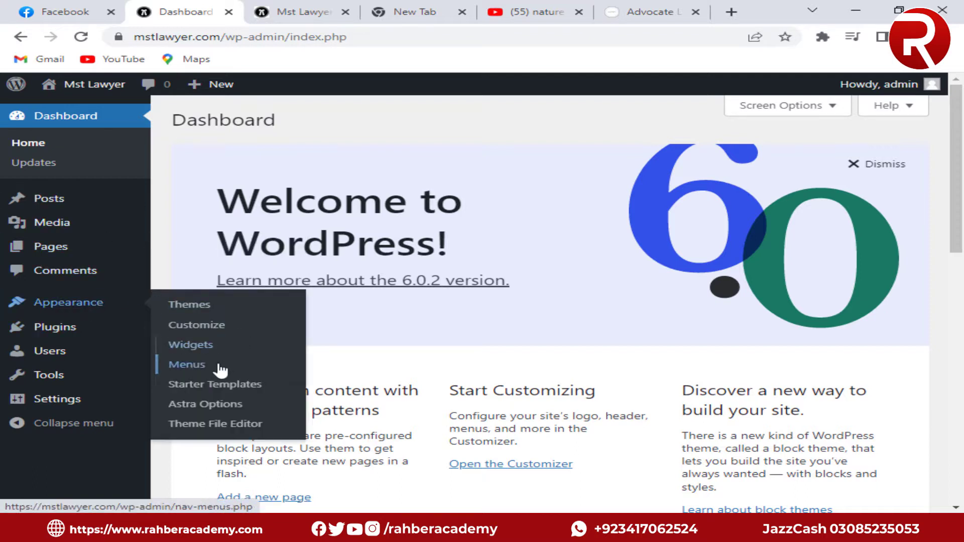
left_click(191, 369)
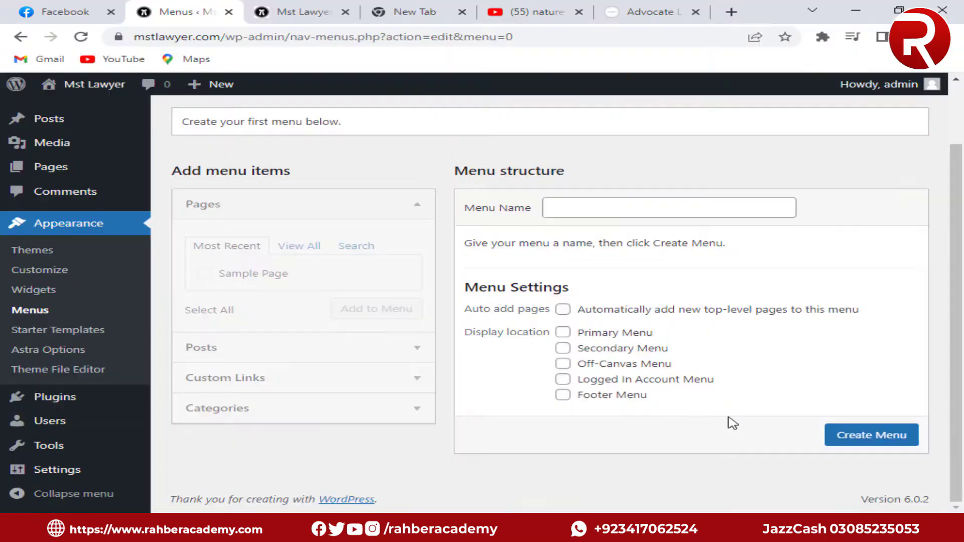
Step: Create a new navigation menu named Main_Menu
scroll(722, 423, "up", 2)
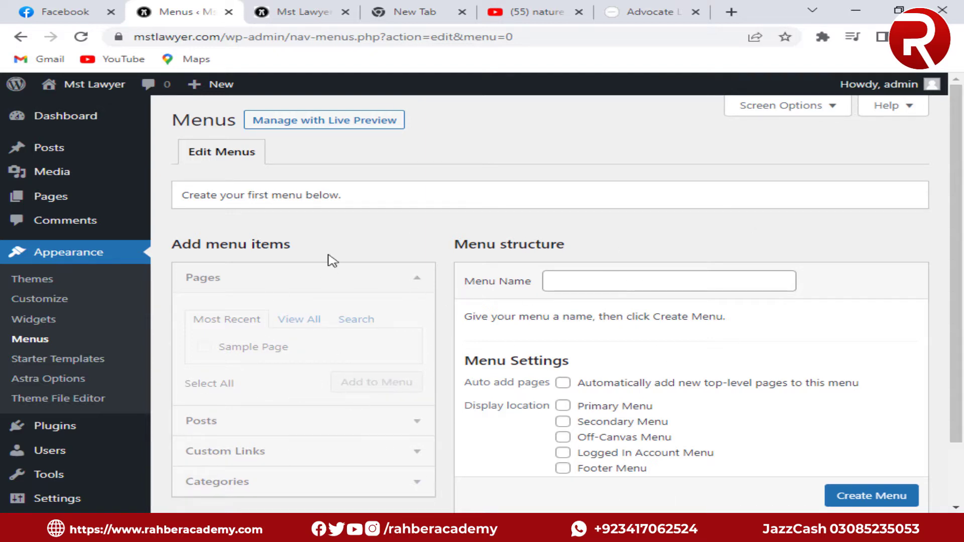
left_click(594, 284)
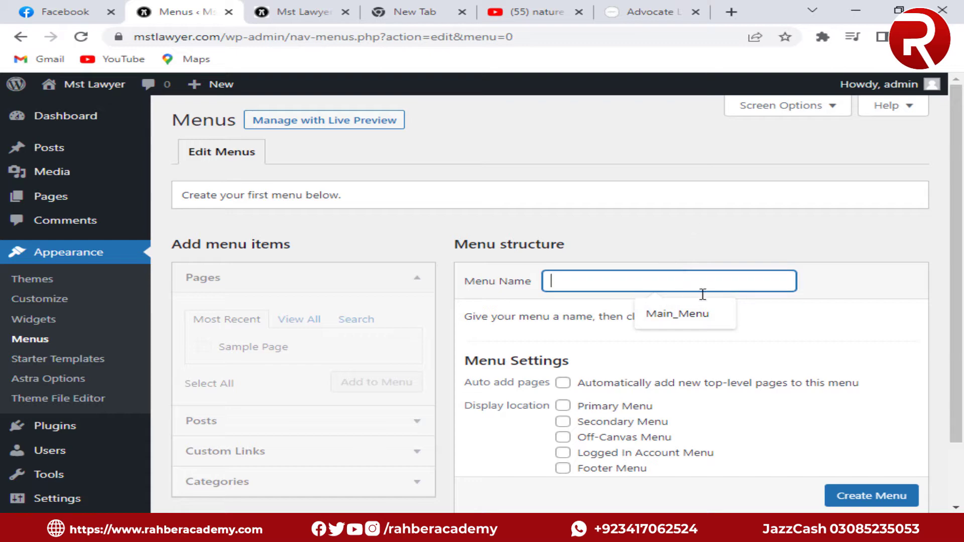
left_click(687, 321)
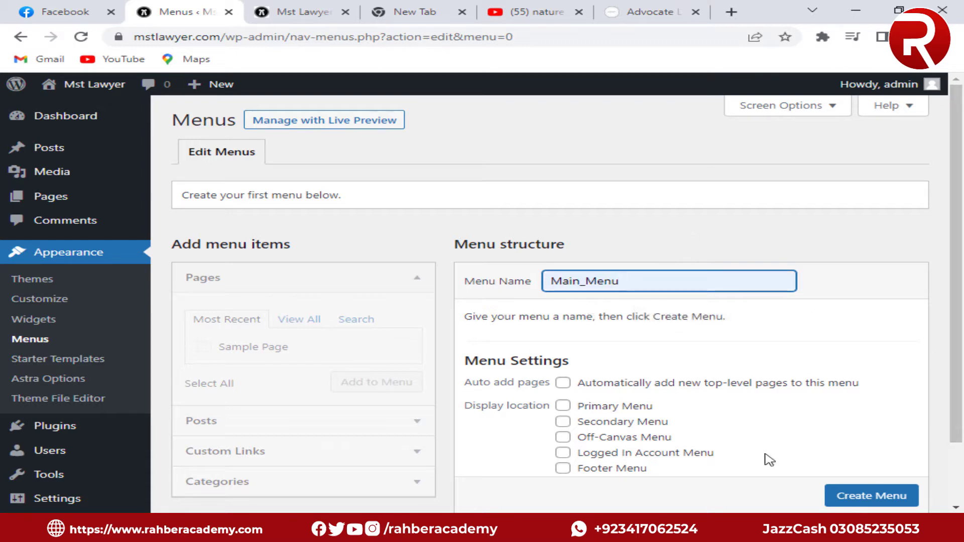
left_click(871, 496)
scroll(870, 502, "down", 1)
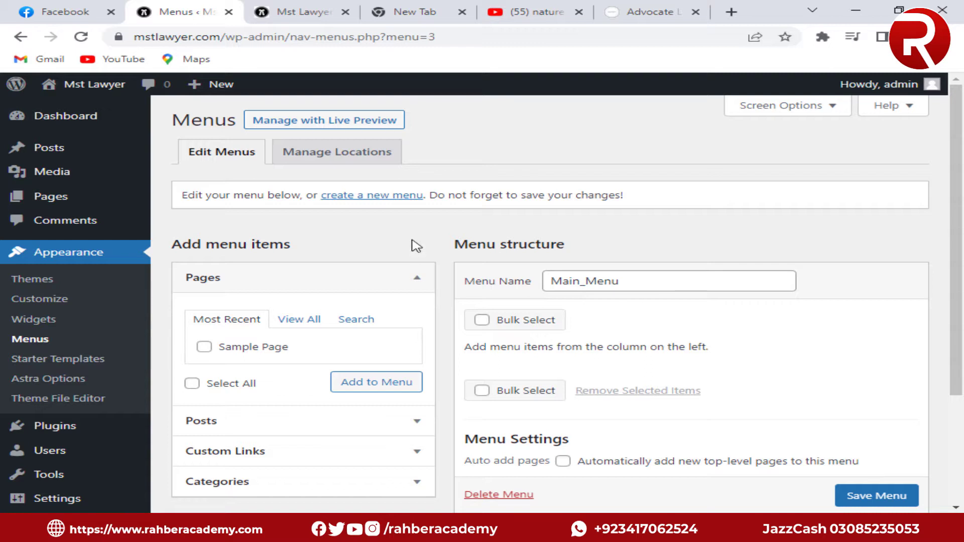
Step: Examine the theme's menu locations and the menus that can be assigned to each one
left_click(323, 161)
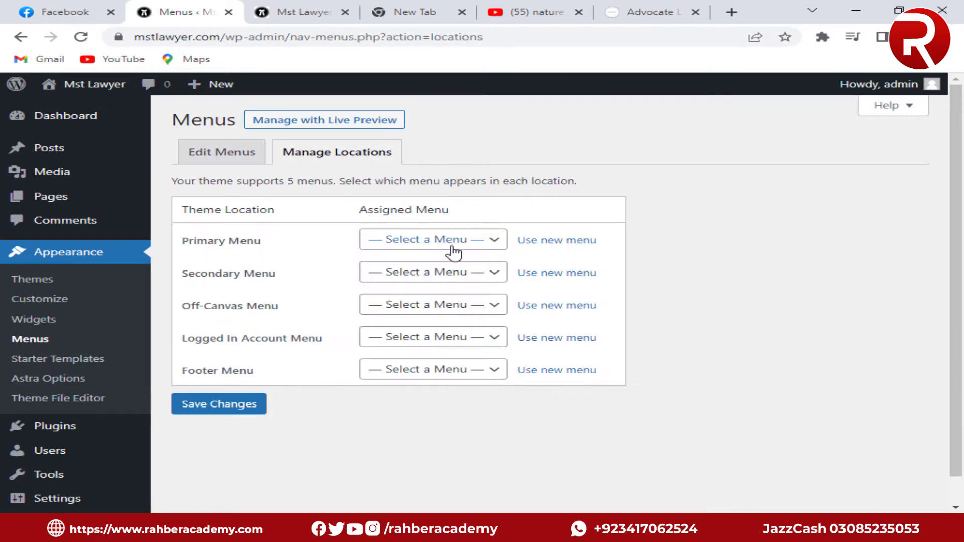
left_click(424, 241)
left_click(423, 244)
left_click(427, 273)
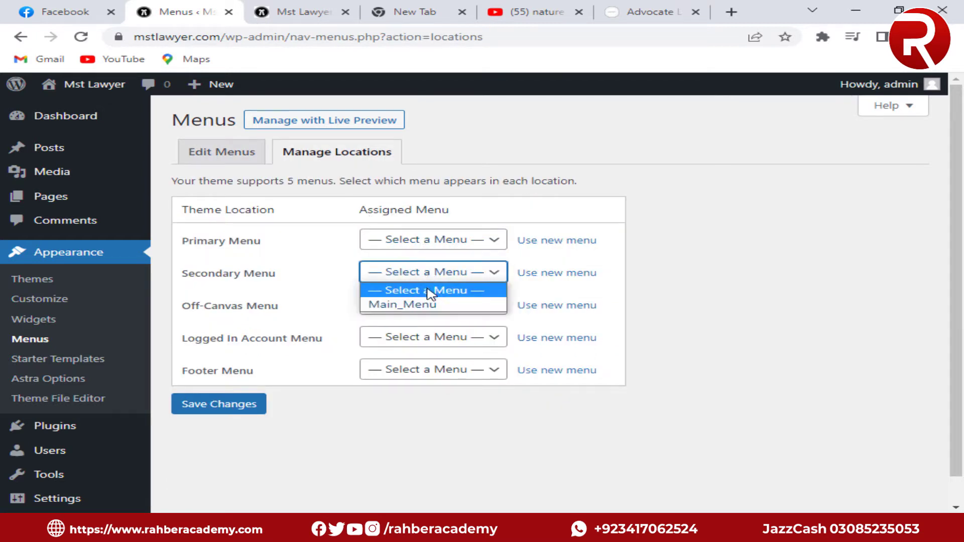
left_click(427, 290)
left_click(427, 305)
left_click(428, 305)
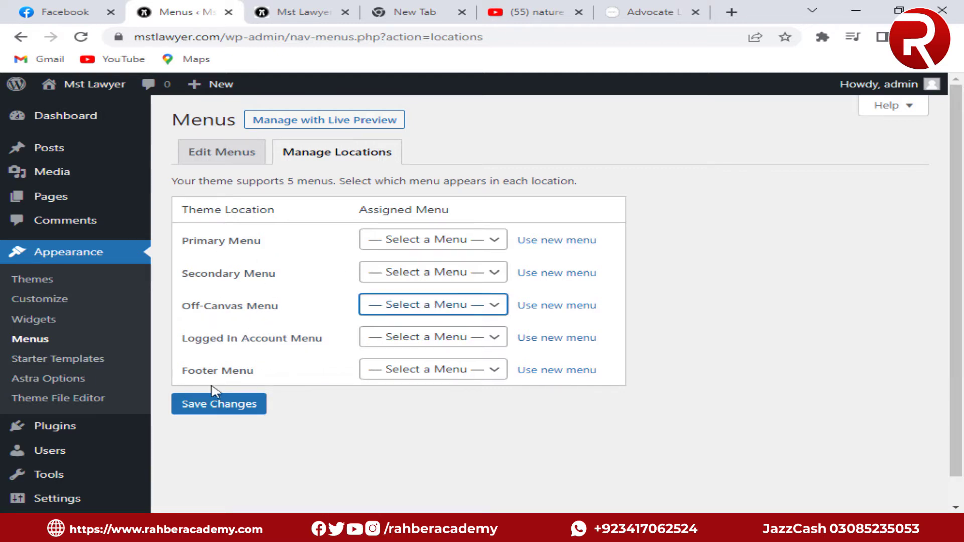
left_click_drag(278, 384, 217, 251)
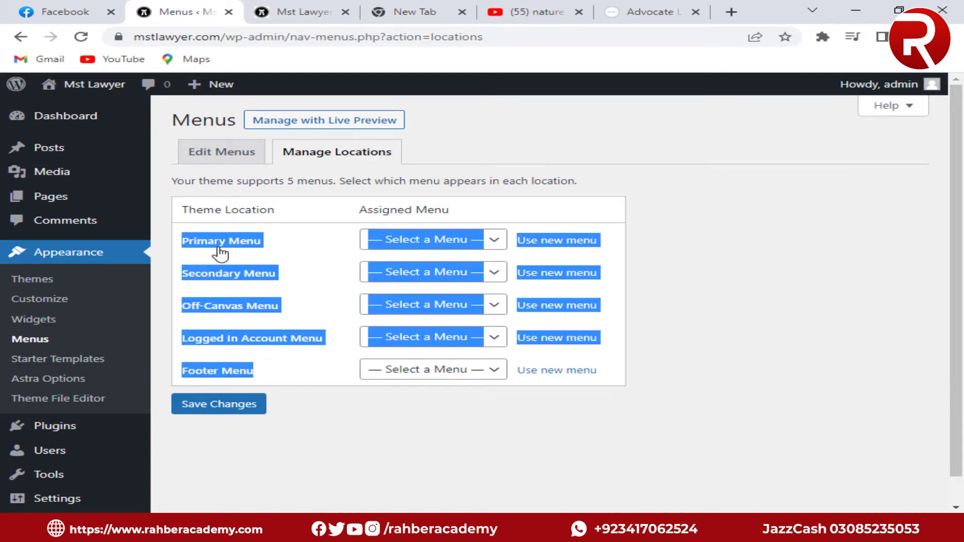
left_click(273, 254)
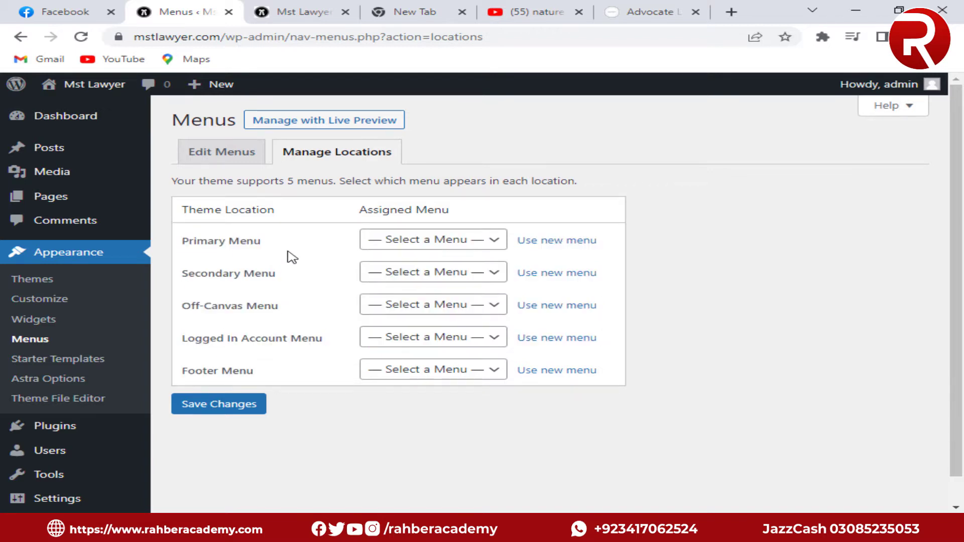
left_click(224, 153)
scroll(439, 366, "down", 2)
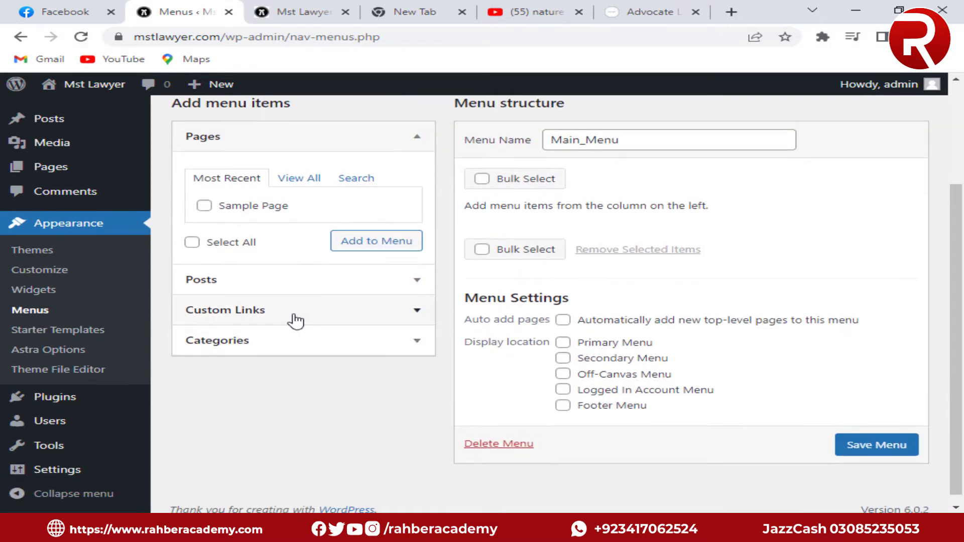
left_click(295, 316)
left_click(346, 235)
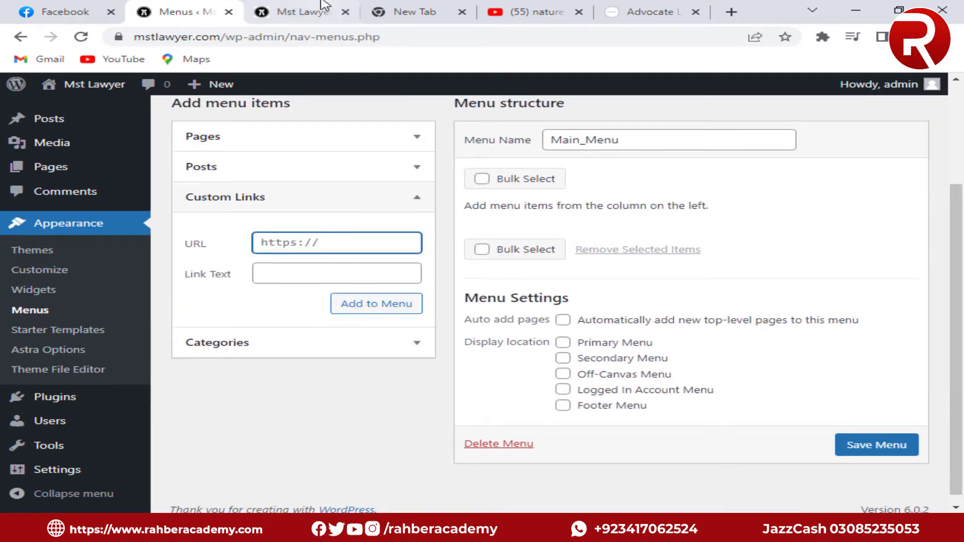
left_click(301, 12)
left_click(265, 35)
right_click(156, 37)
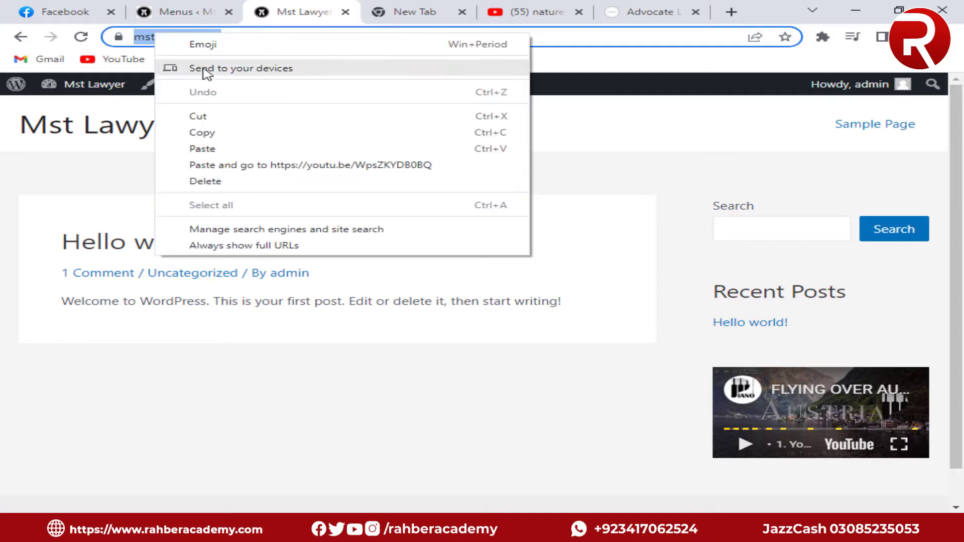
left_click(211, 131)
left_click(186, 12)
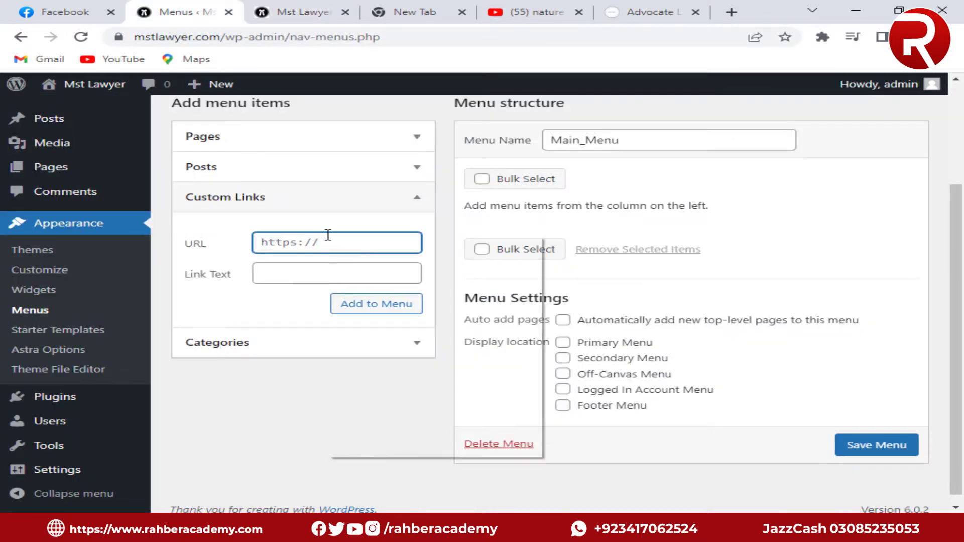
right_click(354, 243)
left_click(371, 345)
Step: Set the custom link's text to Home and add it to Main_Menu
left_click(349, 261)
left_click(355, 270)
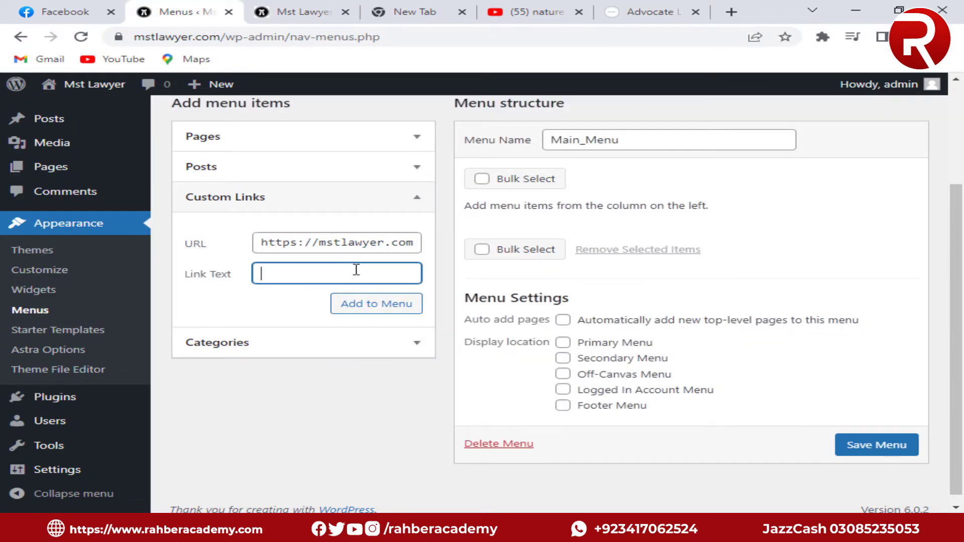
type("Home")
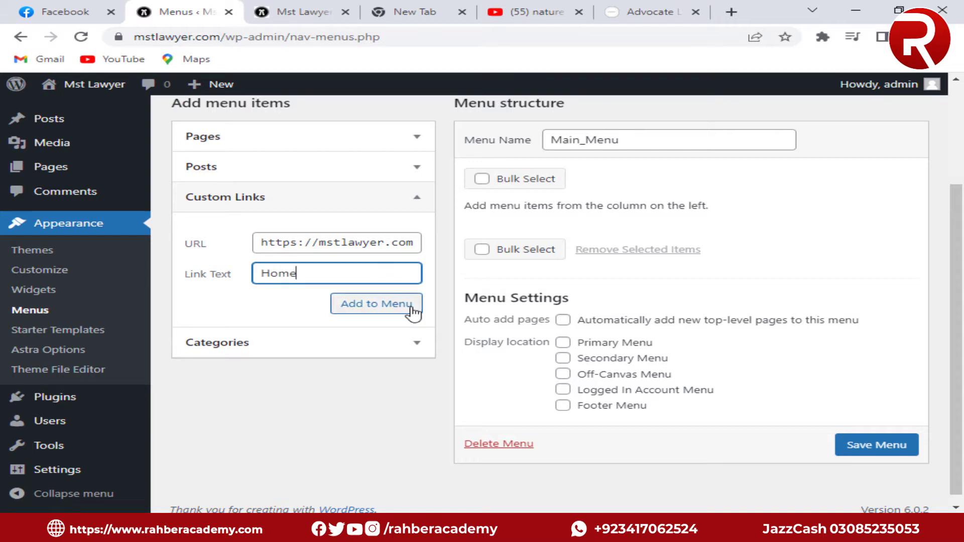
left_click(386, 309)
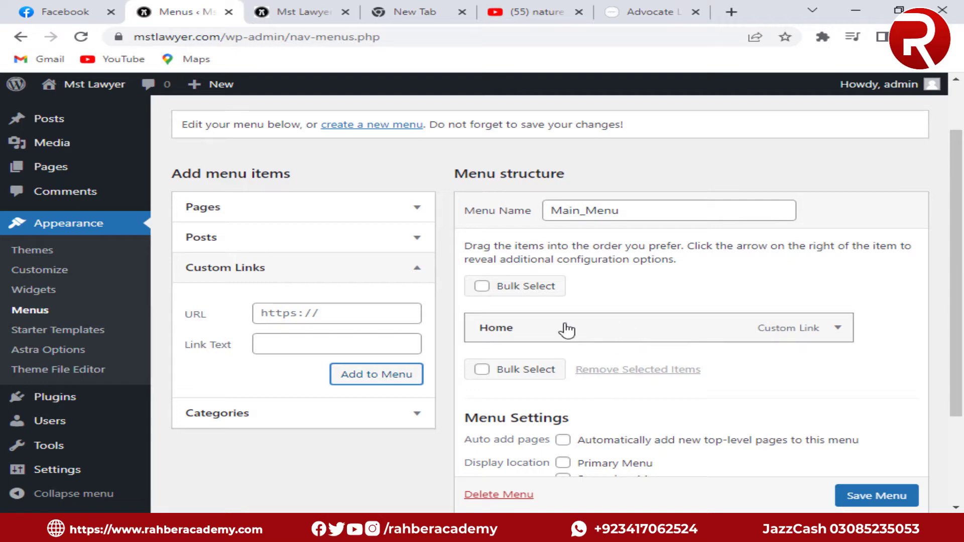
Step: Save Main_Menu and reload the site's front page to check its header navigation
scroll(567, 330, "down", 3)
left_click(836, 442)
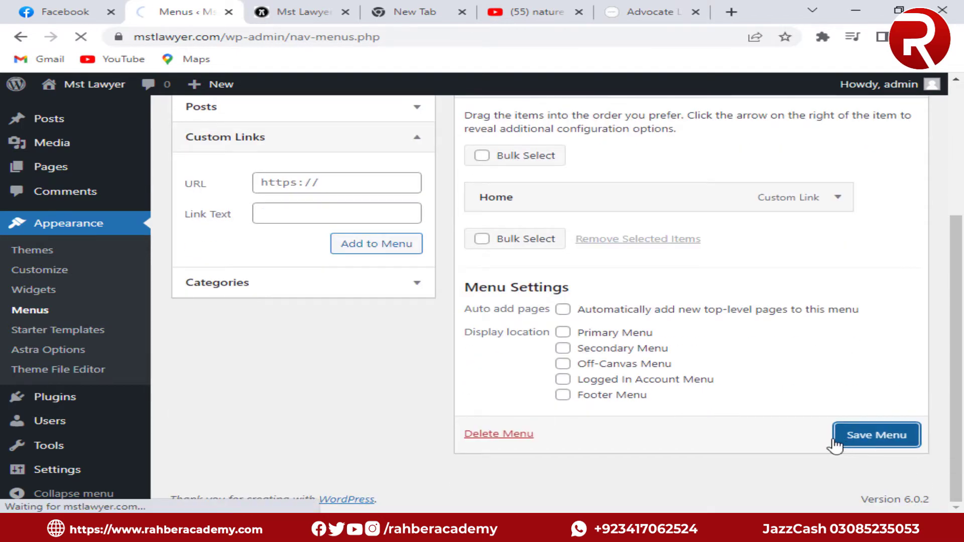
scroll(688, 322, "down", 2)
scroll(689, 322, "up", 2)
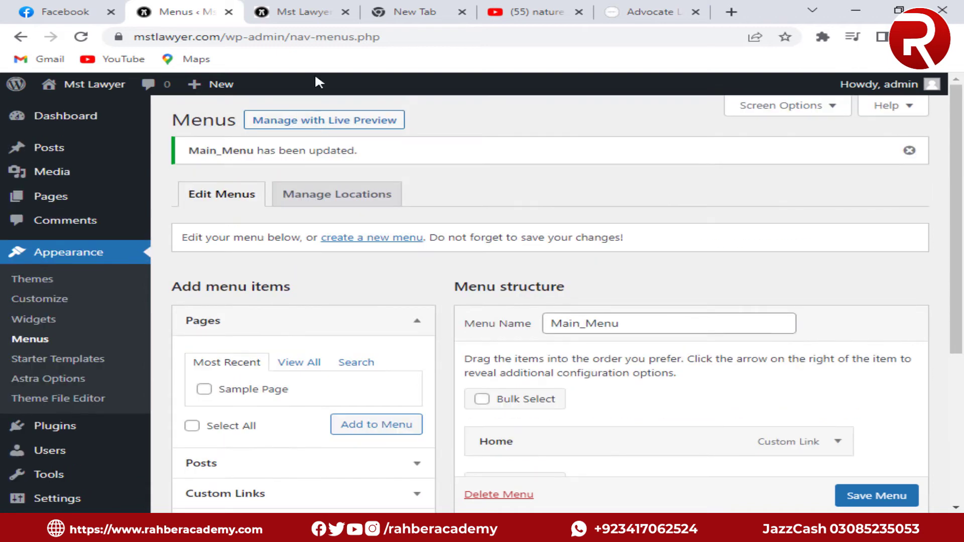
left_click(297, 11)
left_click(80, 36)
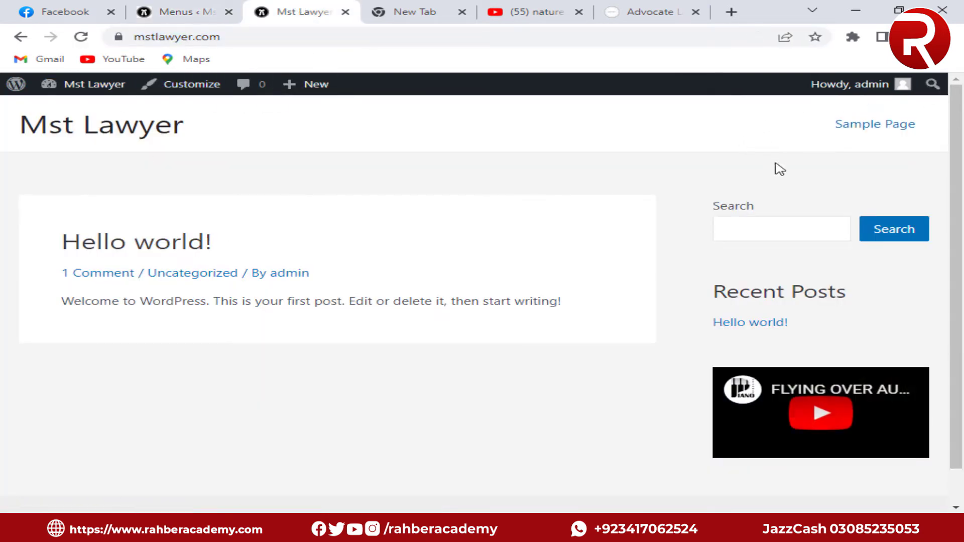
scroll(763, 226, "down", 1)
scroll(687, 236, "up", 1)
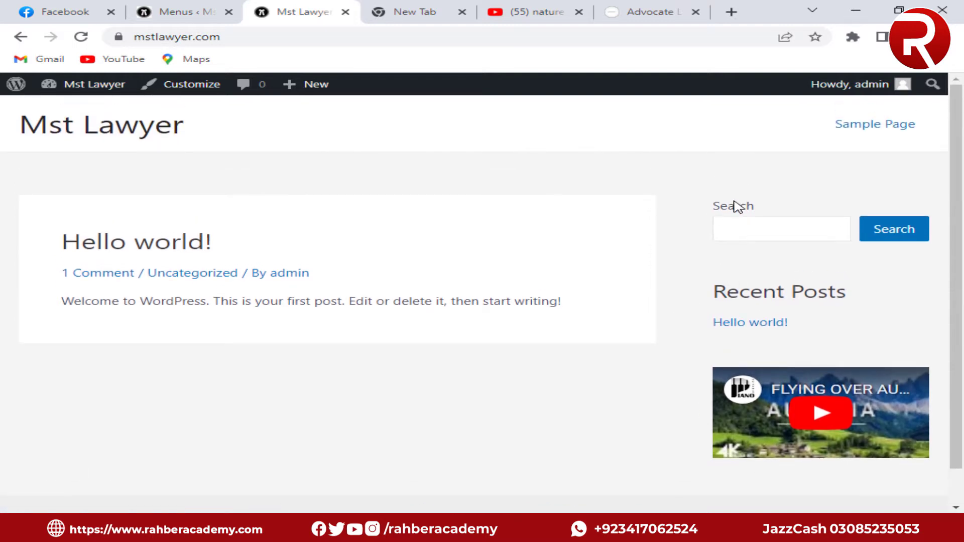
Step: Make Main_Menu automatically add new top-level pages, and save the menu
left_click(192, 6)
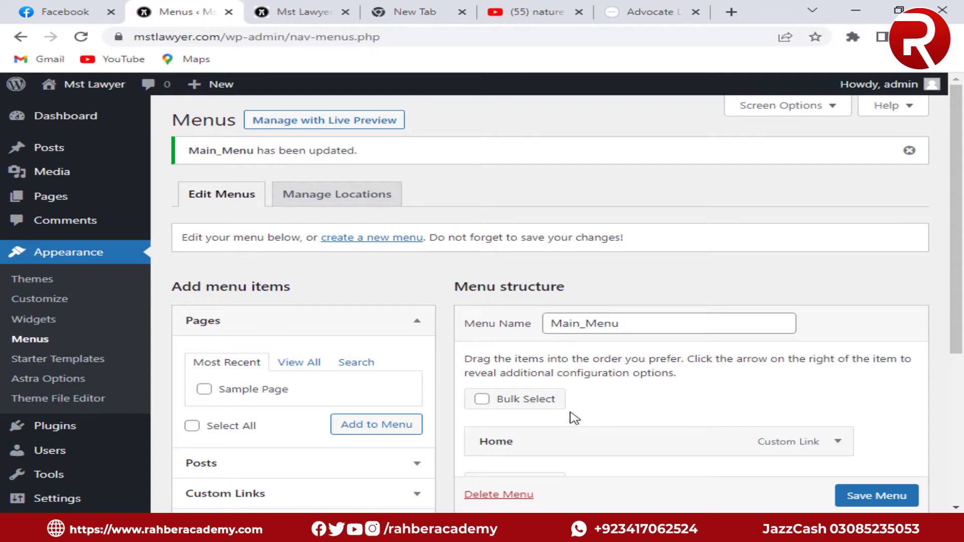
scroll(577, 416, "down", 1)
scroll(578, 416, "down", 3)
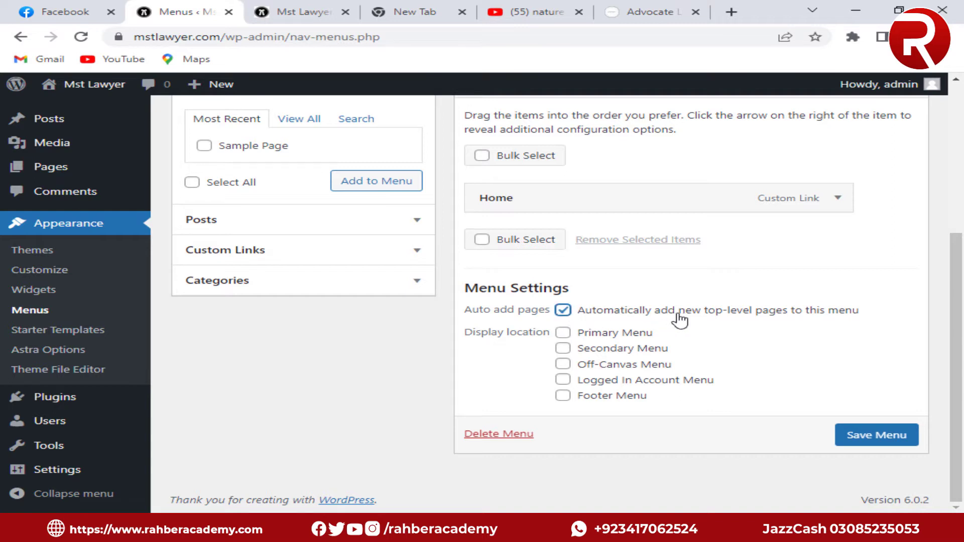
left_click(882, 436)
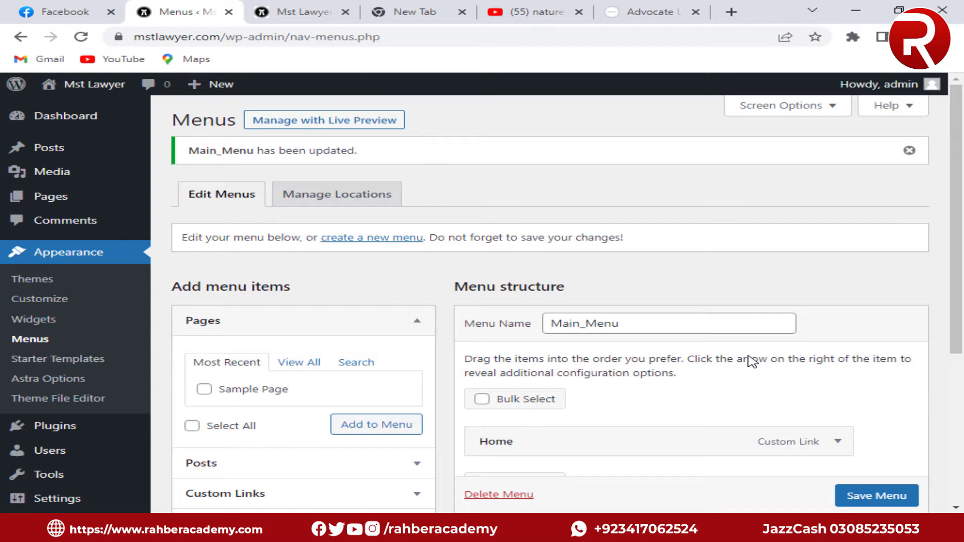
Step: Check the header navigation on the site's front page
left_click(298, 12)
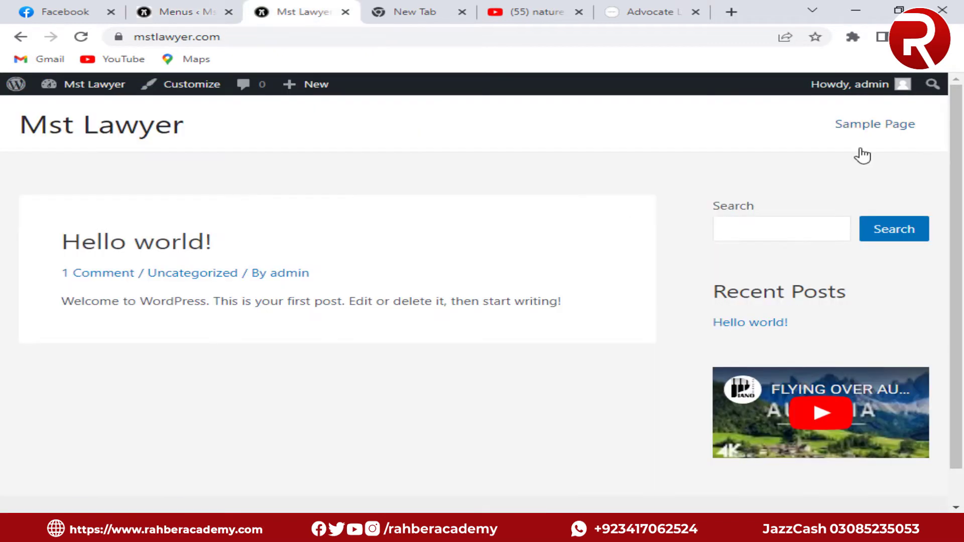
left_click(840, 124)
scroll(828, 492, "down", 1)
scroll(728, 251, "down", 1)
Step: Assign Main_Menu to the Primary Menu display location and save the menu
left_click(170, 12)
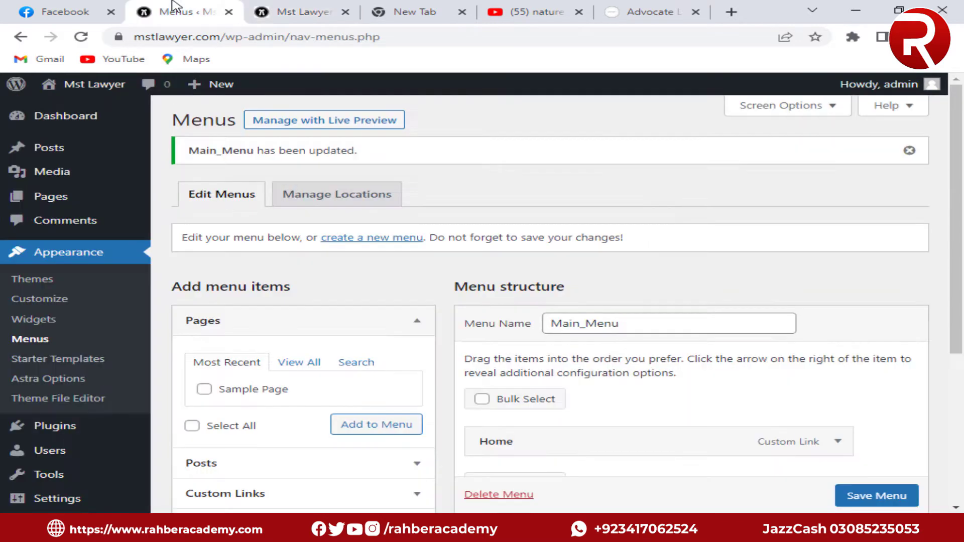
scroll(466, 391, "down", 5)
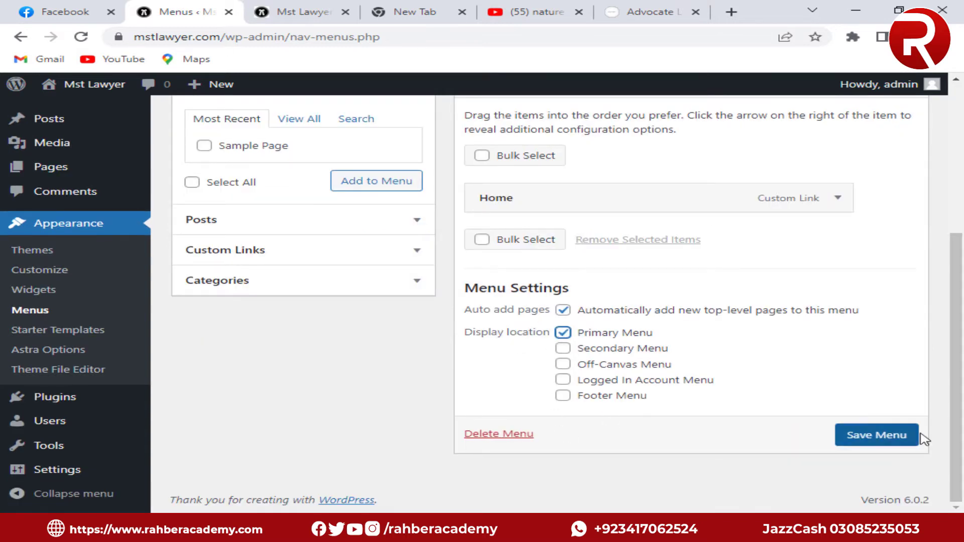
left_click(847, 444)
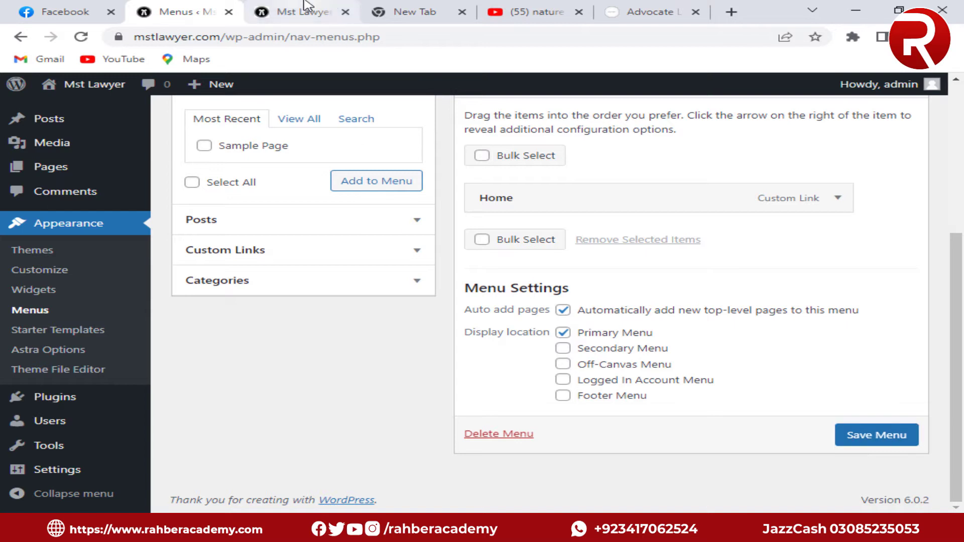
Step: Reload the site's front page to inspect the Home link in its header, and return to the Main_Menu editor
left_click(301, 11)
left_click(81, 36)
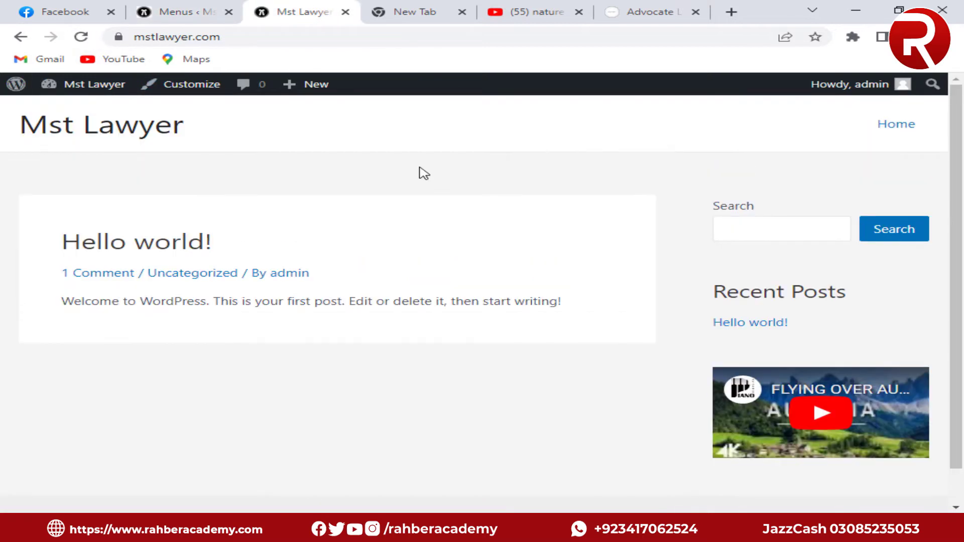
scroll(633, 295, "down", 1)
scroll(731, 286, "up", 1)
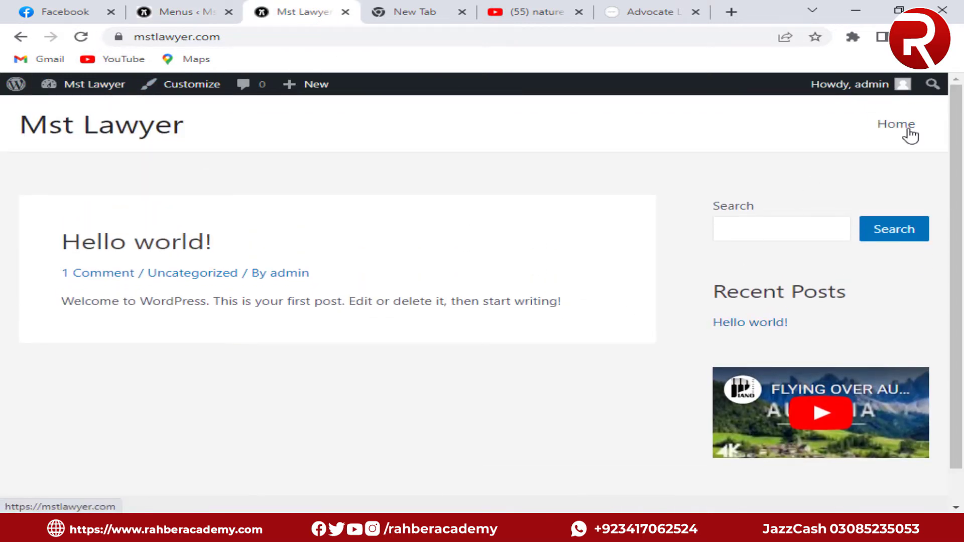
left_click(165, 10)
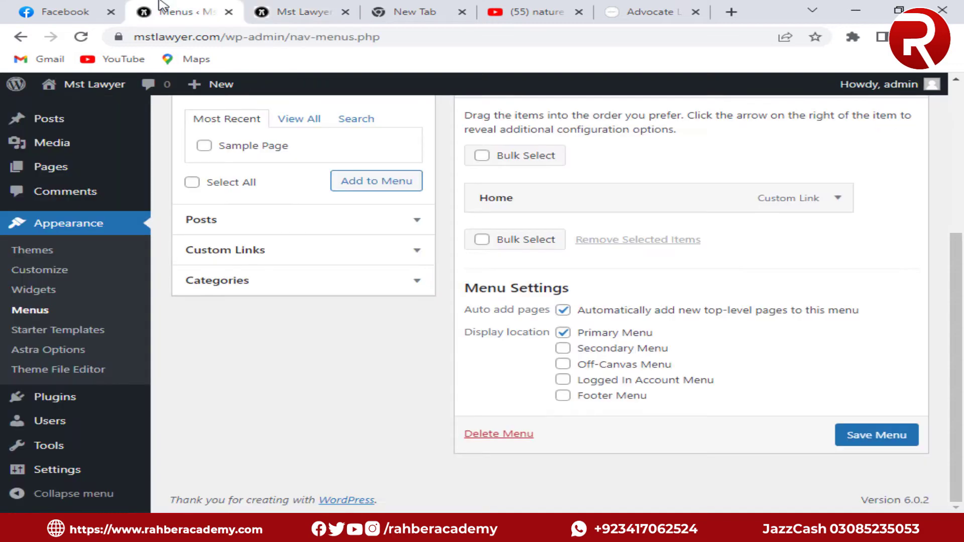
scroll(602, 402, "up", 3)
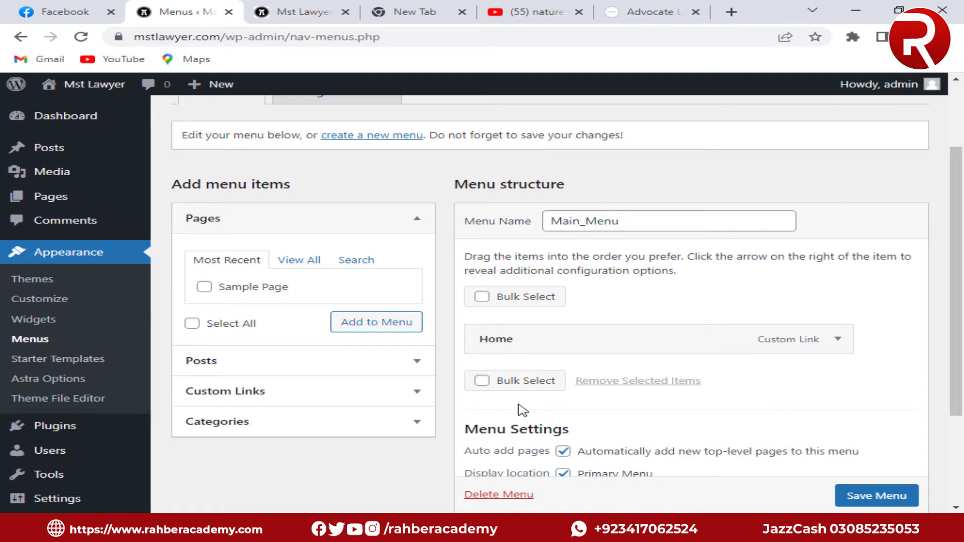
Step: Open a new page editor in a separate browser tab and go through the block editor welcome guide until it closes
mouse_move(66, 203)
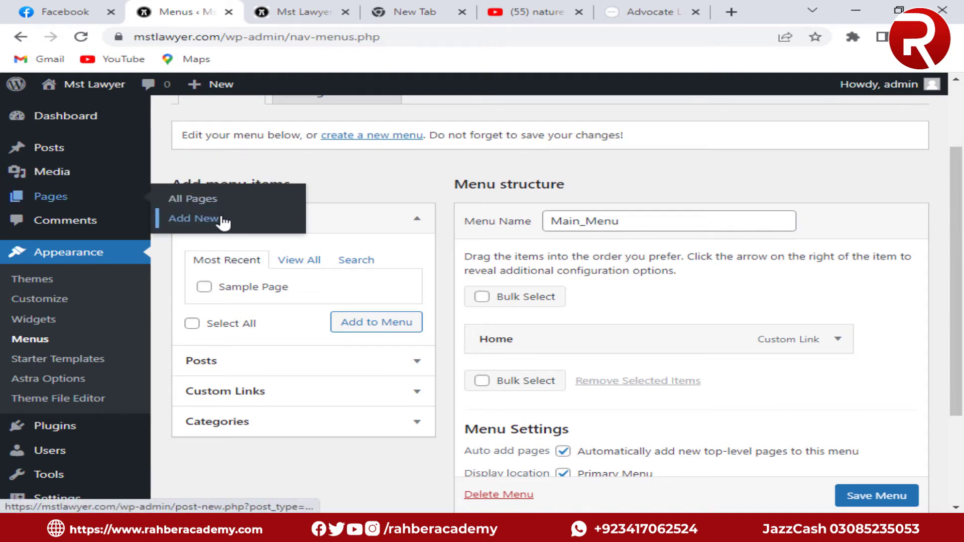
right_click(201, 219)
left_click(239, 232)
left_click(223, 7)
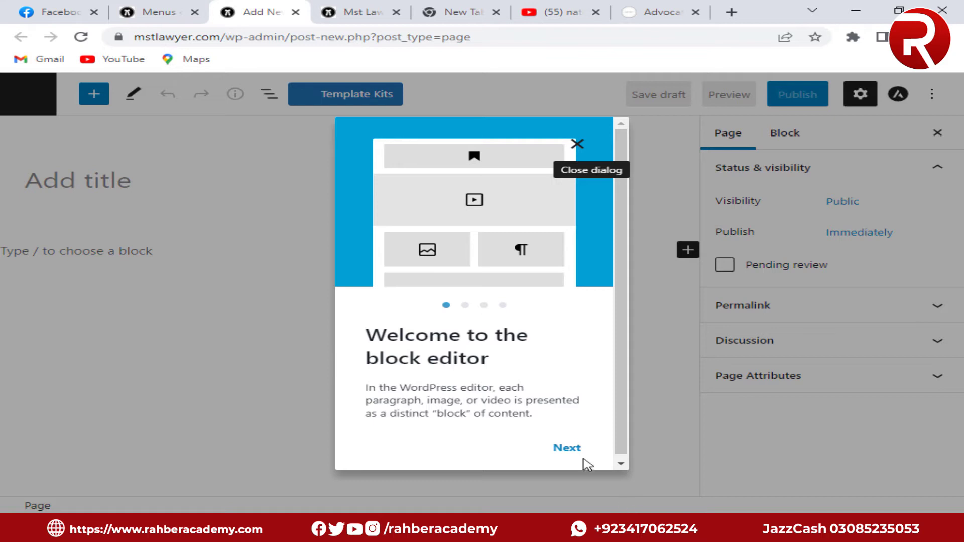
left_click(576, 448)
left_click(577, 441)
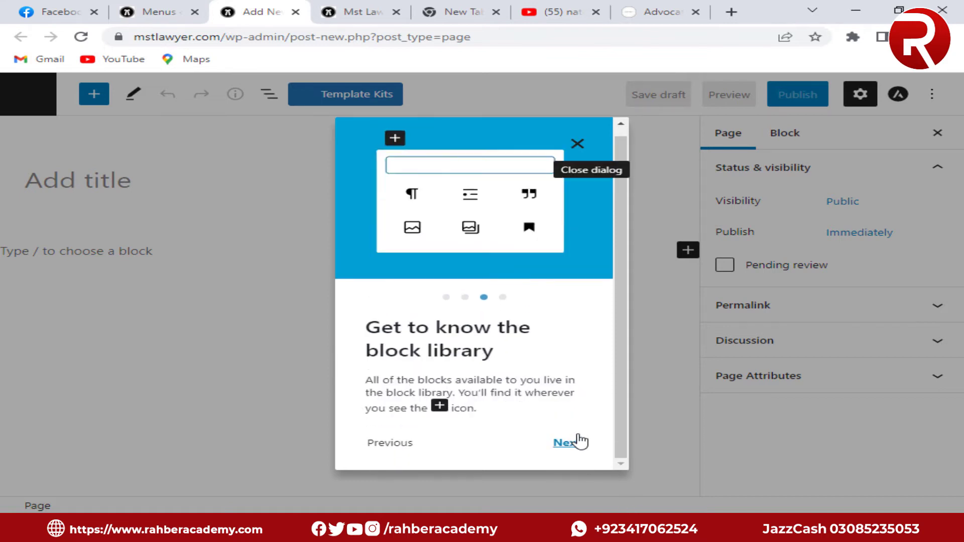
left_click(577, 442)
left_click(524, 440)
Step: Title the new page About and publish it
left_click(179, 171)
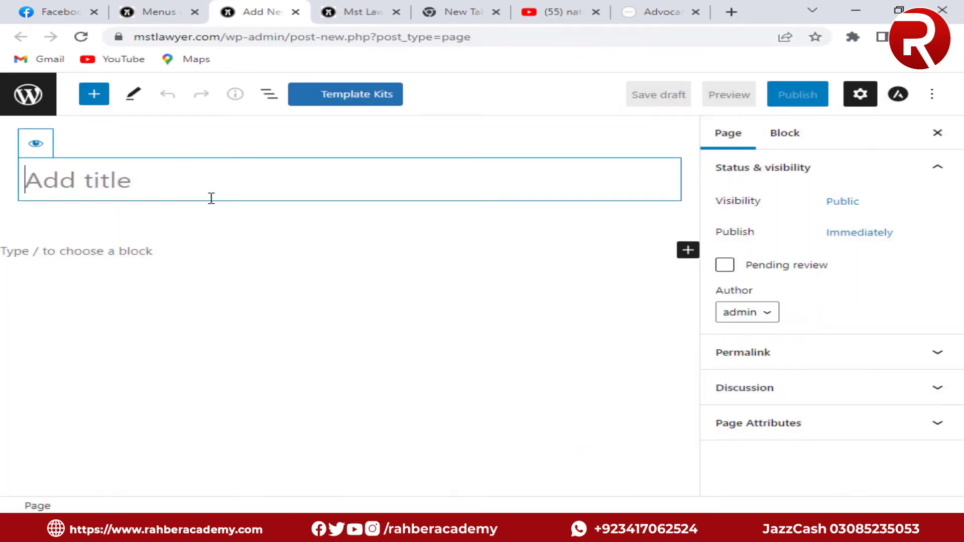
type("About")
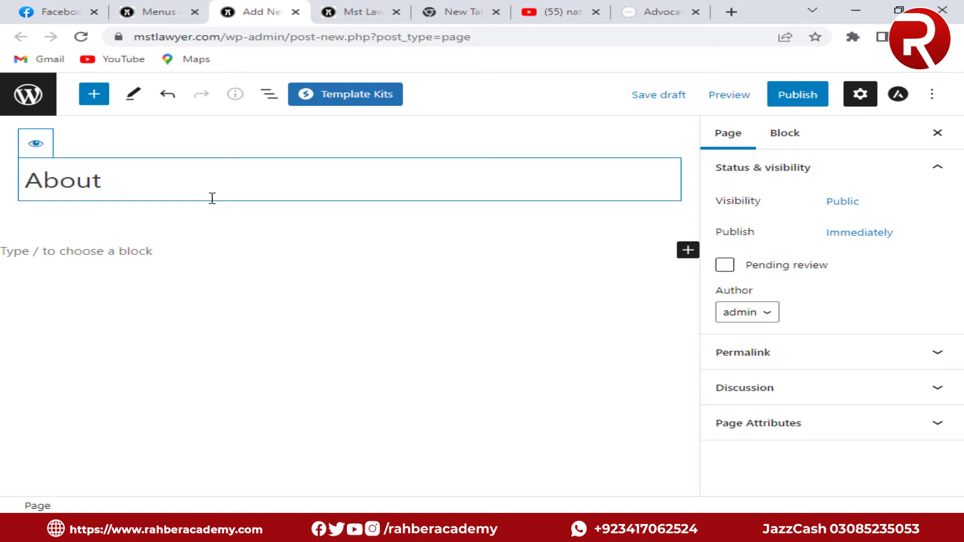
key("BackSpace")
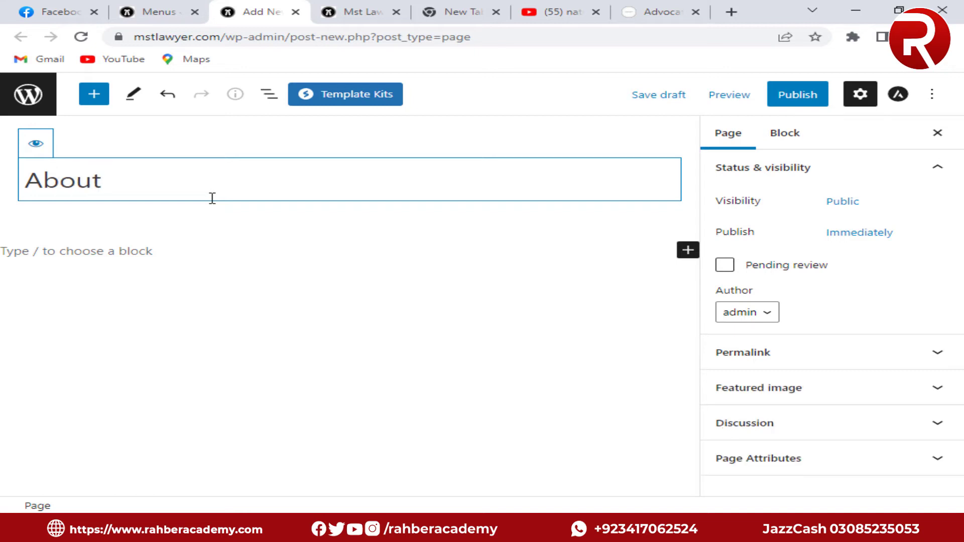
left_click(818, 100)
left_click(819, 99)
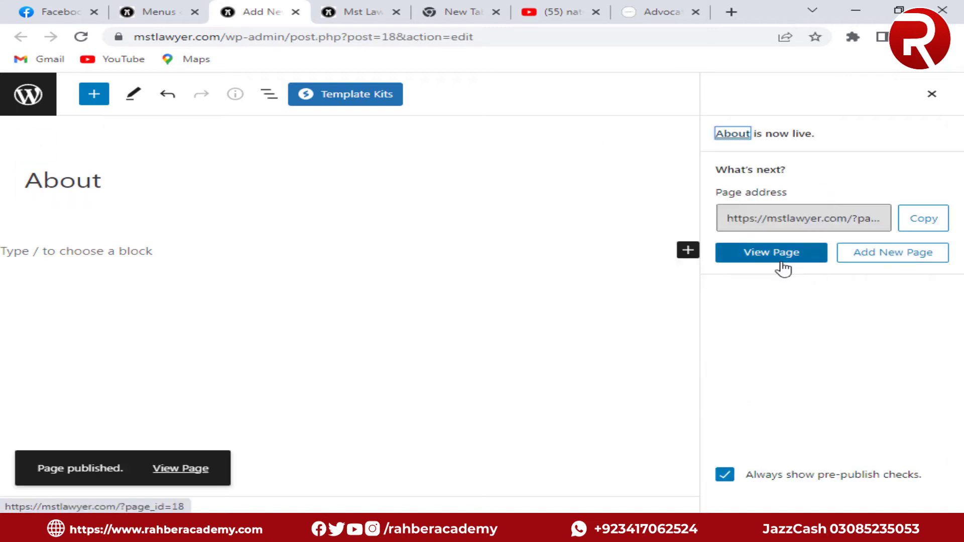
Step: Open the published About page in a new browser tab to inspect it, and return to its editor
right_click(781, 263)
left_click(803, 273)
left_click(314, 8)
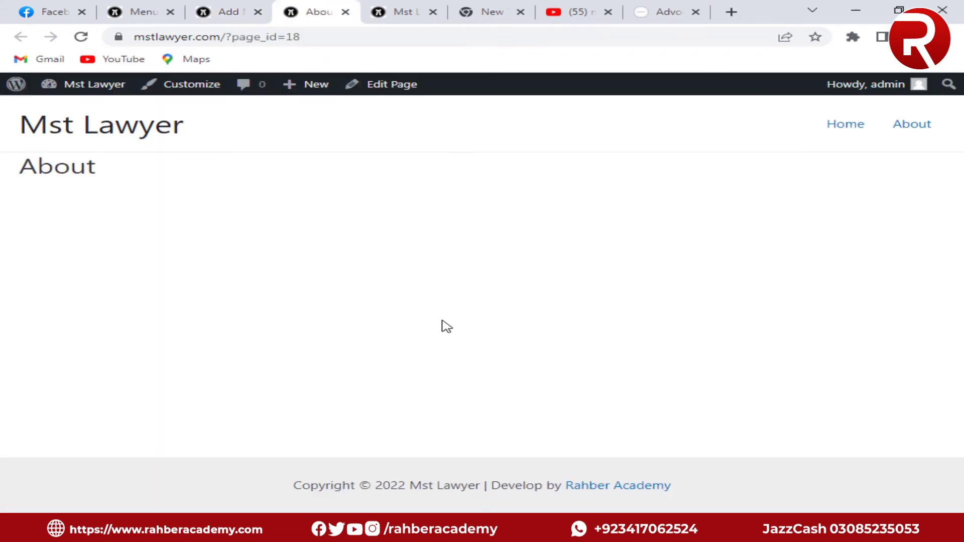
left_click(253, 7)
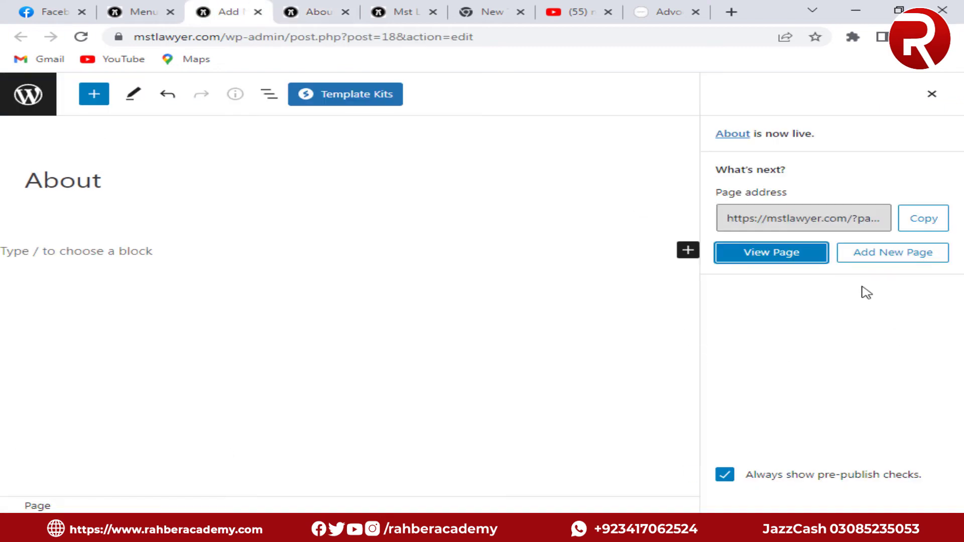
Step: Set the About page's Astra content layout to Boxed, update the page, and check the layout on the live page
left_click(933, 94)
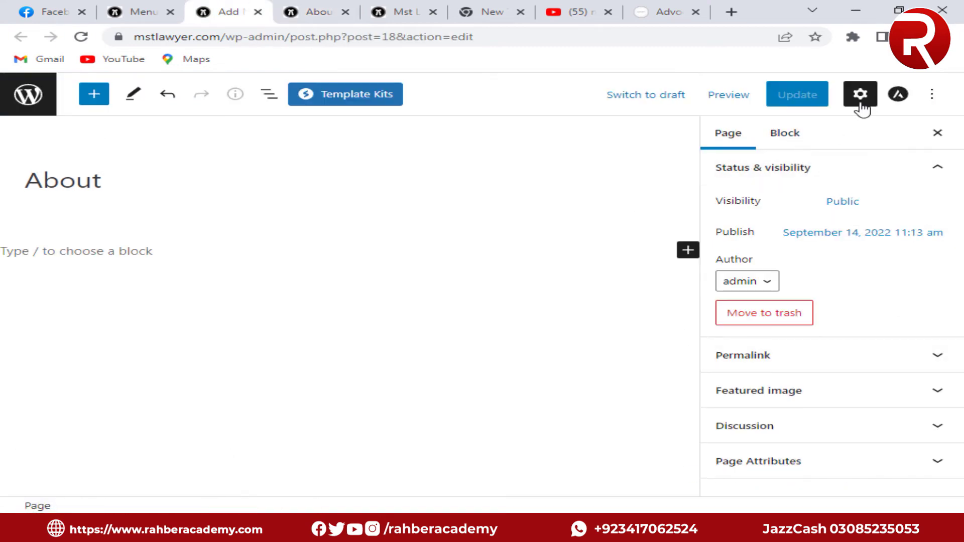
left_click(897, 96)
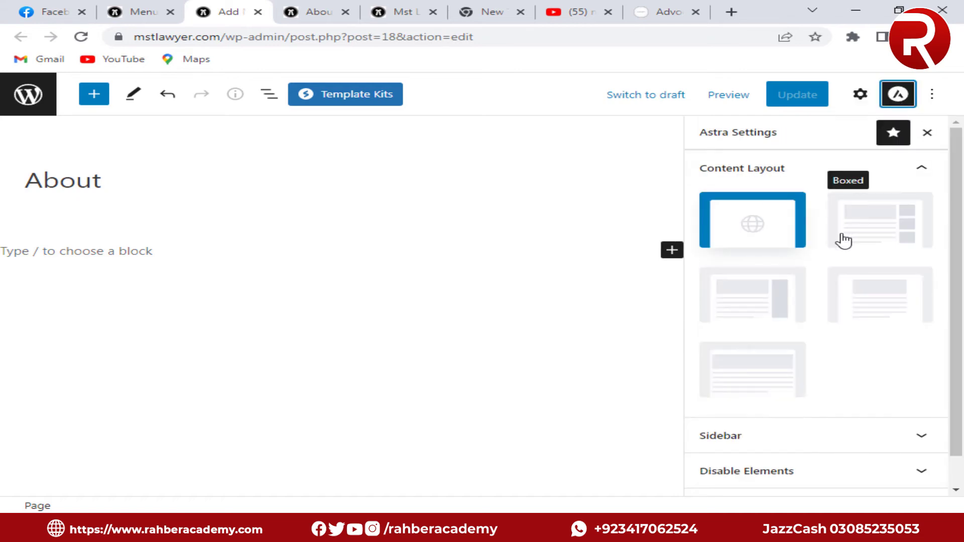
left_click(331, 4)
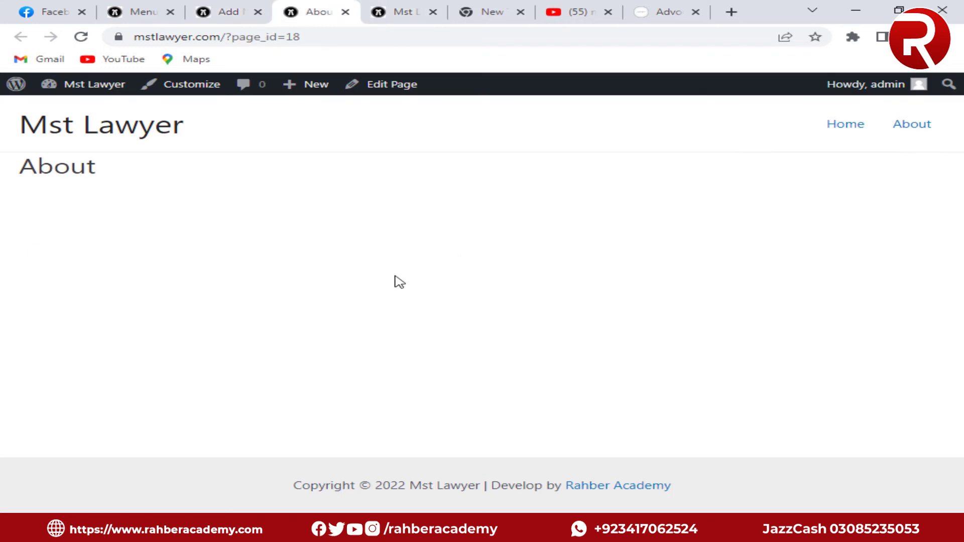
left_click(236, 10)
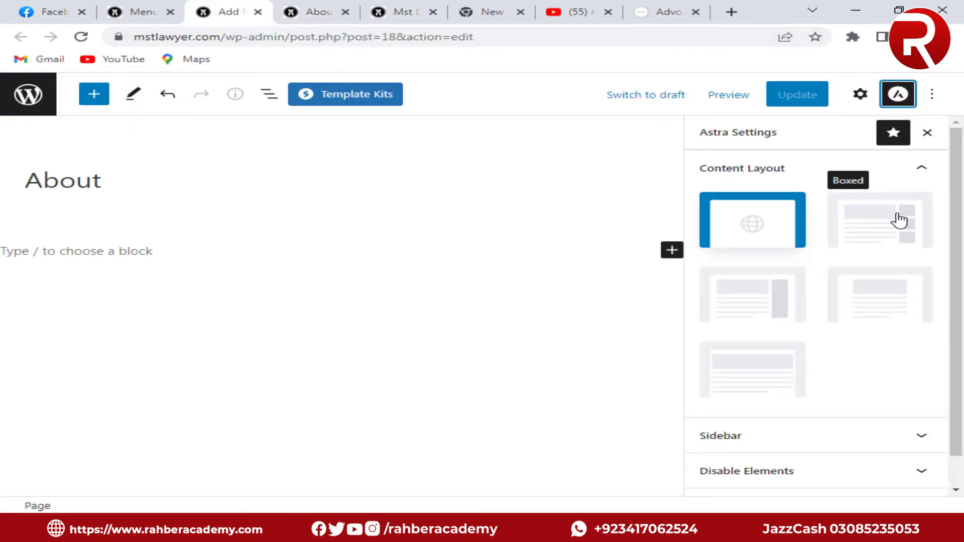
left_click(898, 220)
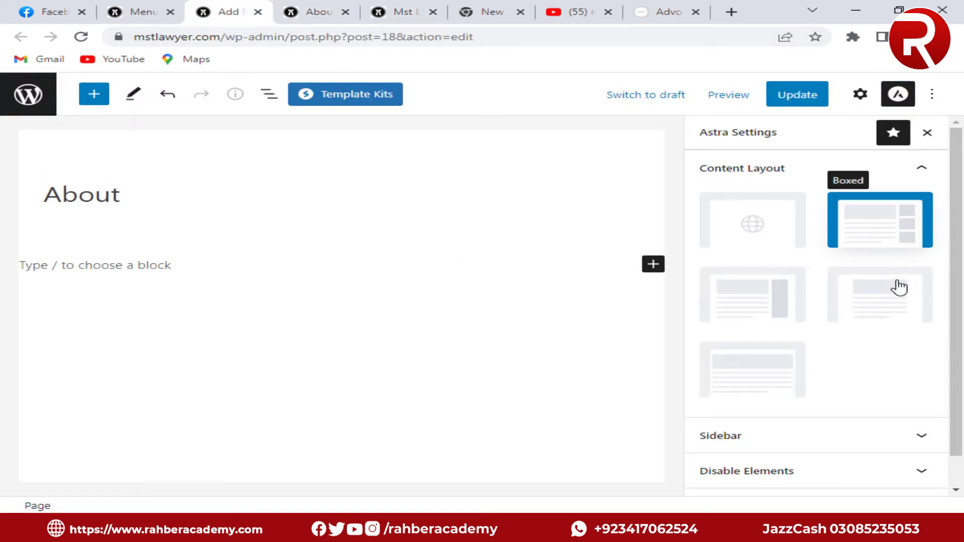
left_click(805, 103)
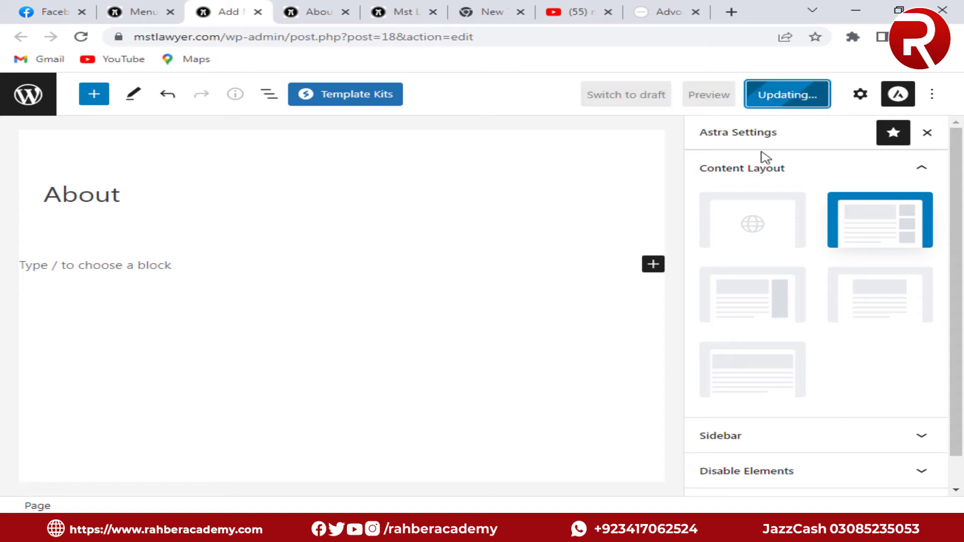
left_click(321, 10)
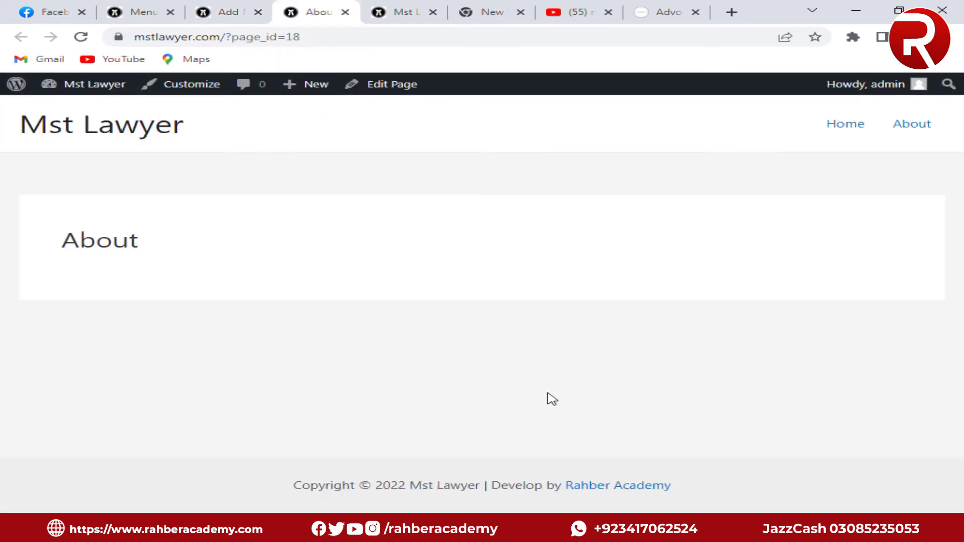
left_click(227, 11)
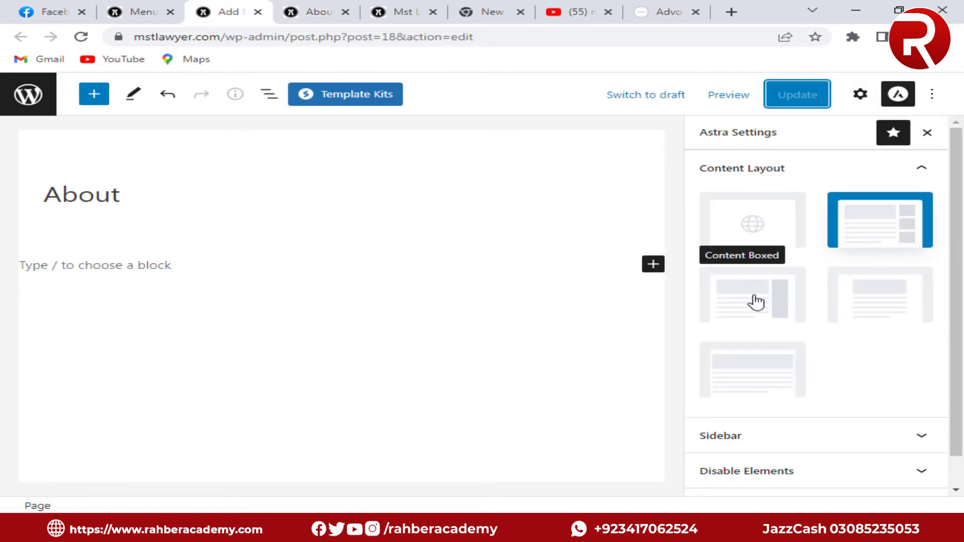
Step: Set the About page's Astra sidebar option to Right Sidebar and update the page
scroll(756, 300, "down", 1)
left_click(921, 404)
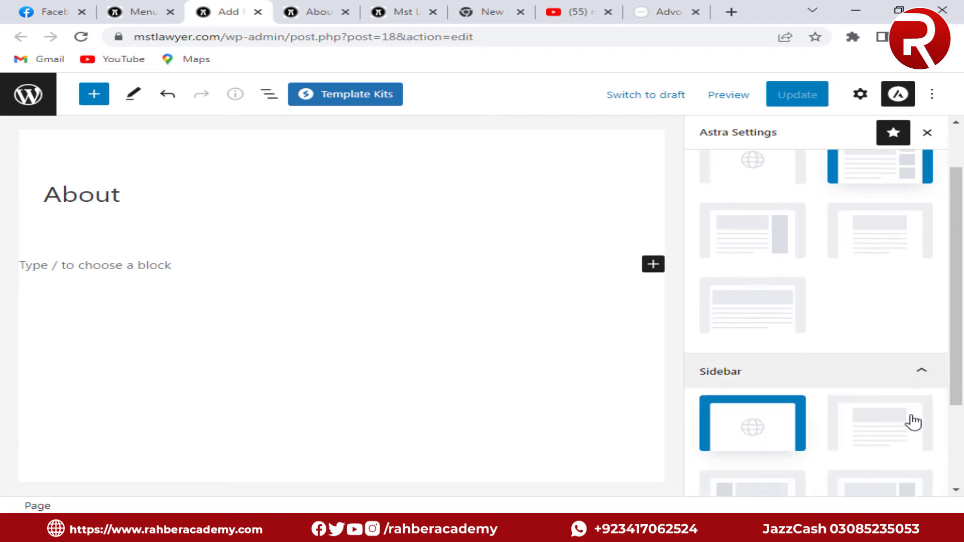
scroll(859, 379, "down", 1)
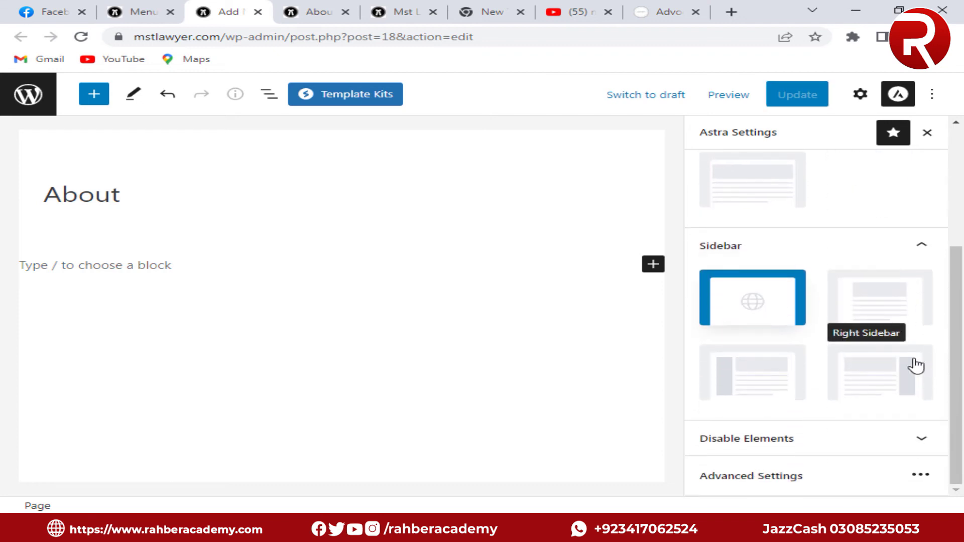
left_click(864, 376)
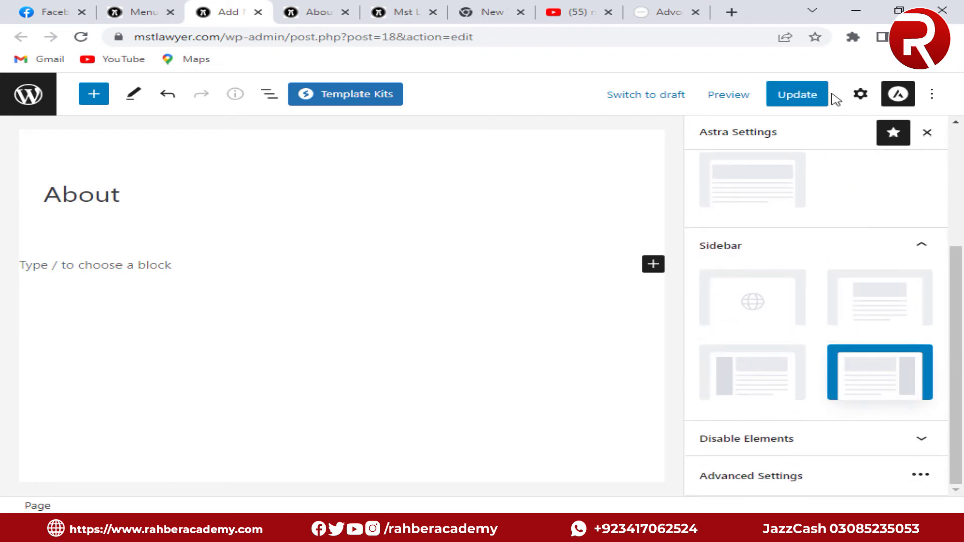
left_click(798, 98)
Step: Reload the live About page and inspect its sidebar widgets and header navigation
left_click(351, 10)
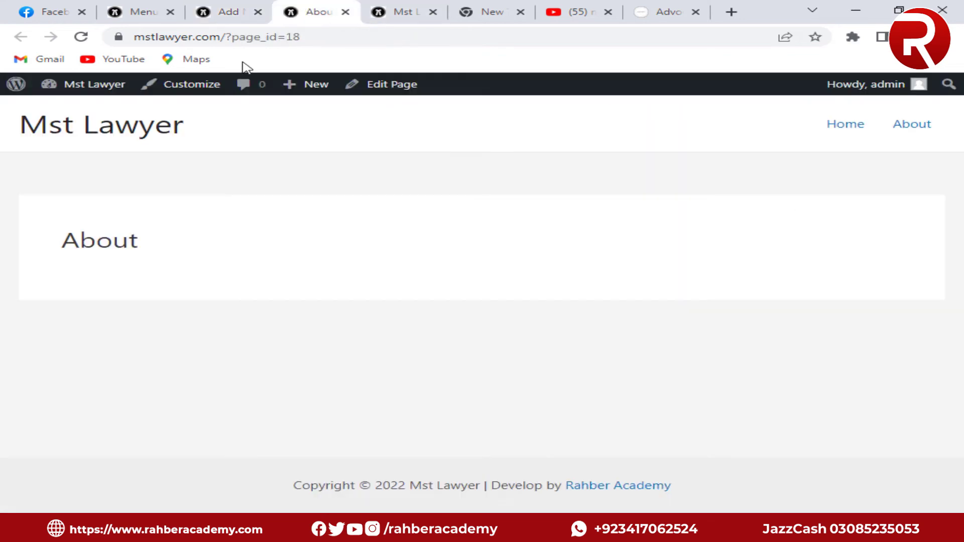
left_click(80, 36)
scroll(843, 391, "down", 4)
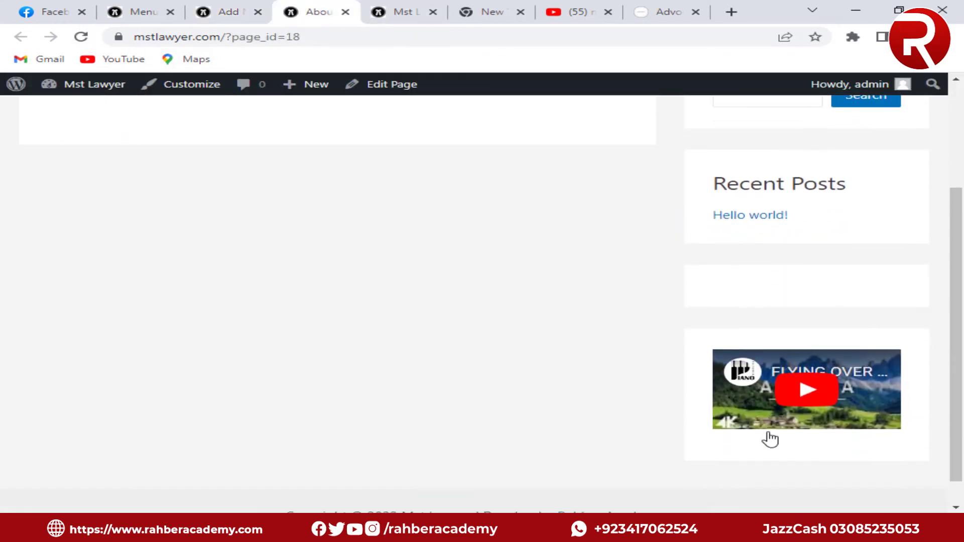
scroll(770, 437, "up", 3)
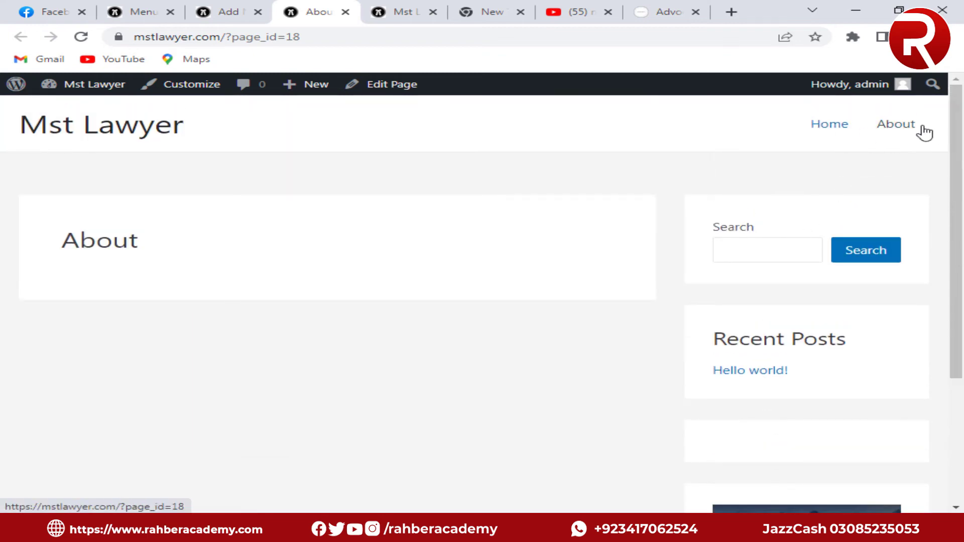
Step: Start another new page from the site's page list in a separate browser tab and title it Contact
left_click(200, 9)
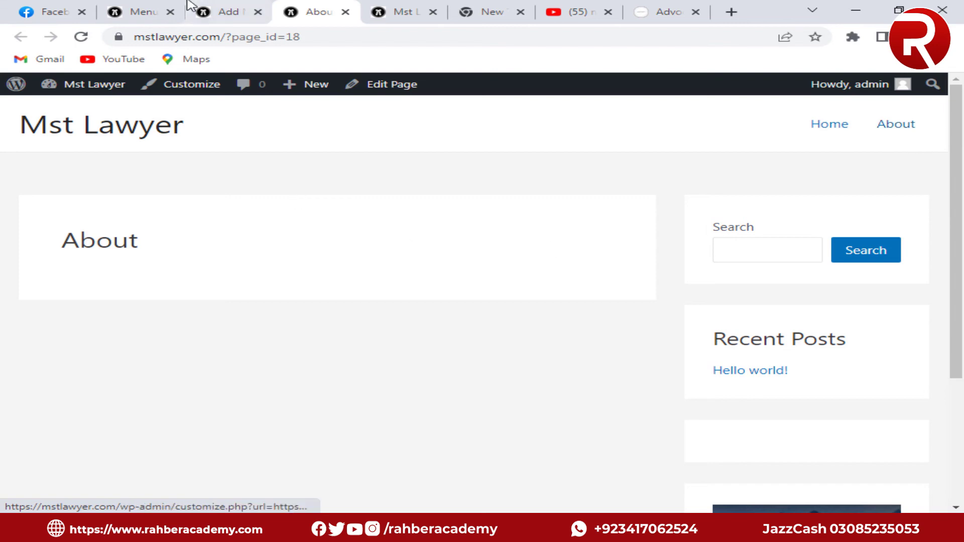
left_click(36, 100)
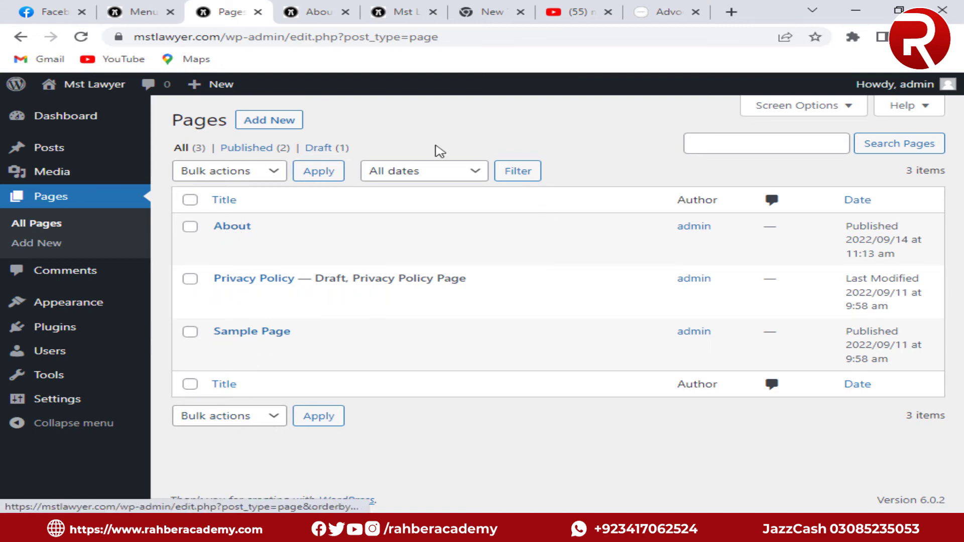
right_click(256, 129)
left_click(286, 134)
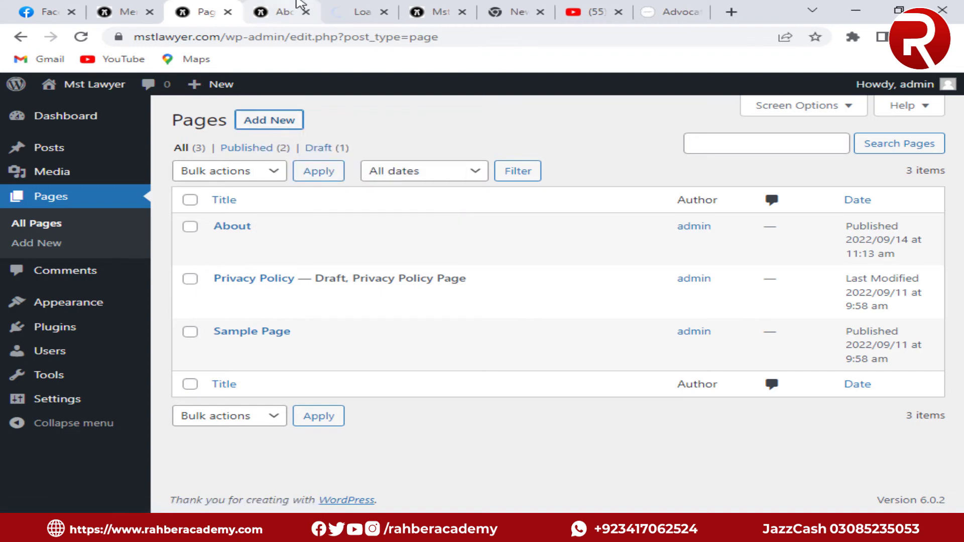
left_click(341, 7)
left_click_drag(341, 7, 301, 7)
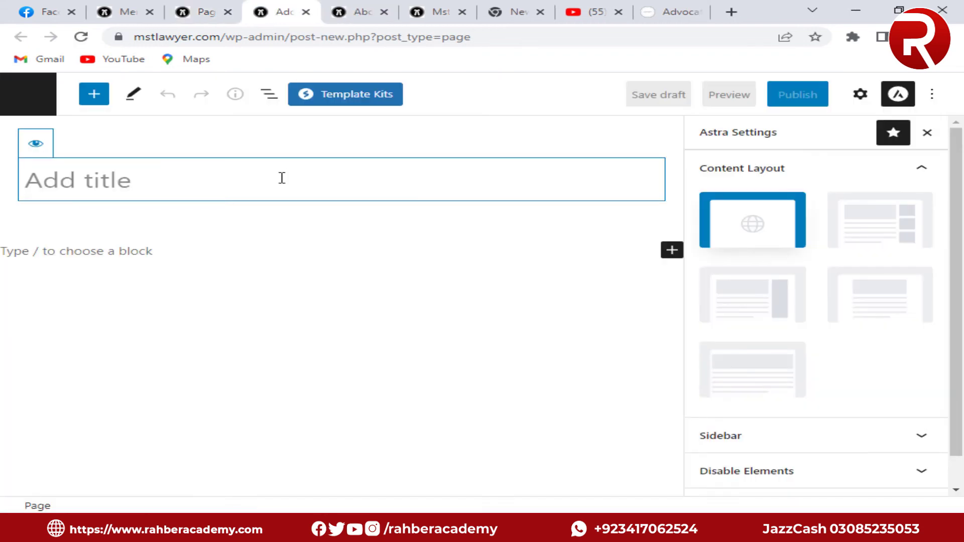
type("Contact")
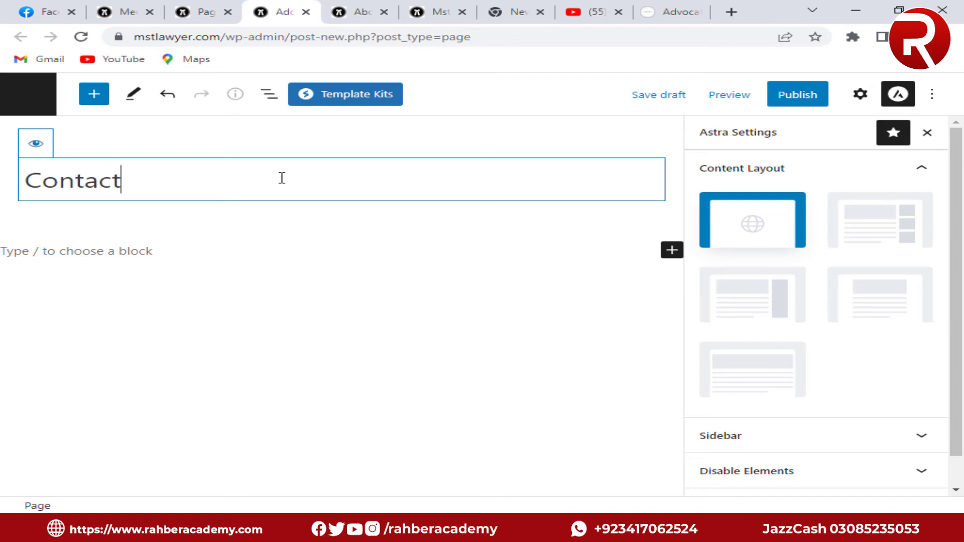
Step: Set the Contact page's Astra content layout to Boxed and its sidebar to Right Sidebar
left_click(885, 231)
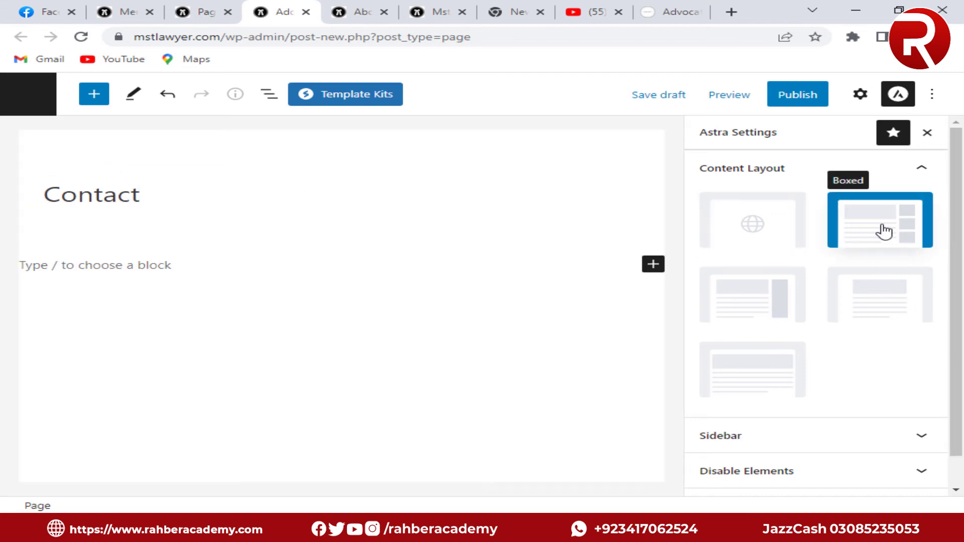
scroll(883, 326, "down", 1)
left_click(882, 412)
scroll(843, 371, "down", 2)
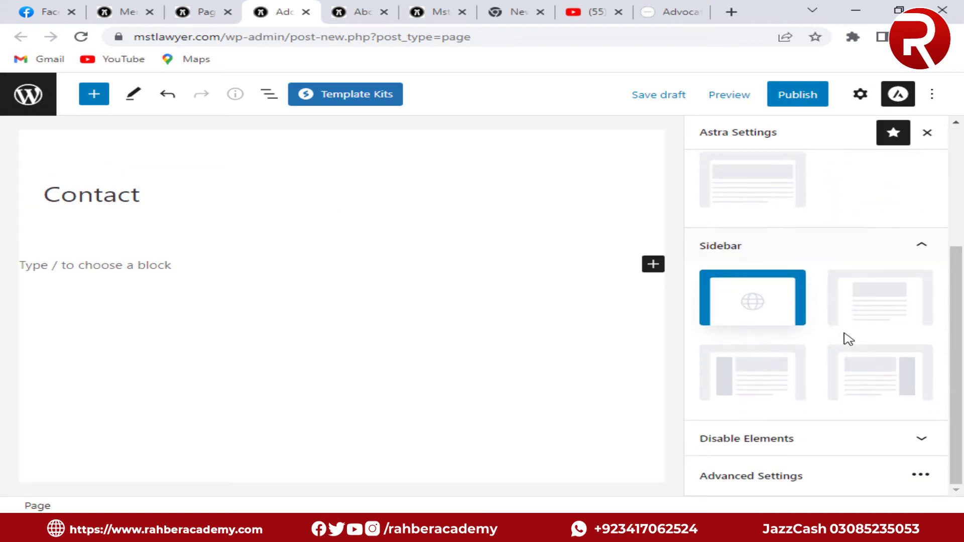
left_click(865, 383)
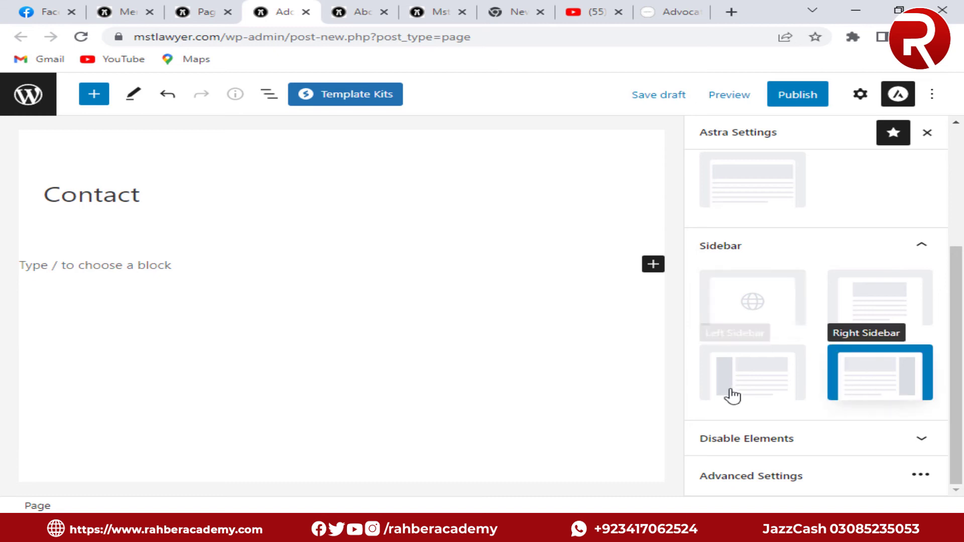
Step: Publish the Contact page and close the publishing confirmation
left_click(788, 101)
left_click(787, 107)
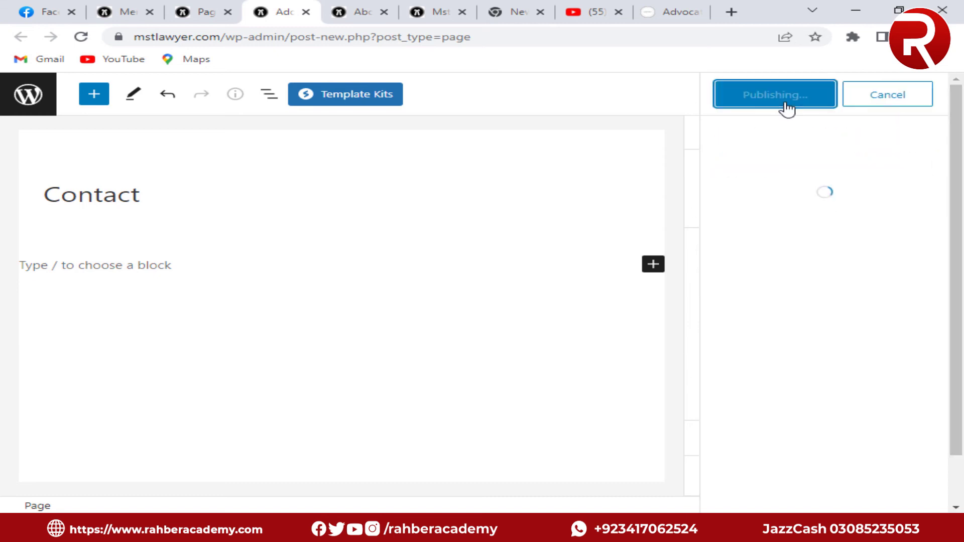
left_click(932, 94)
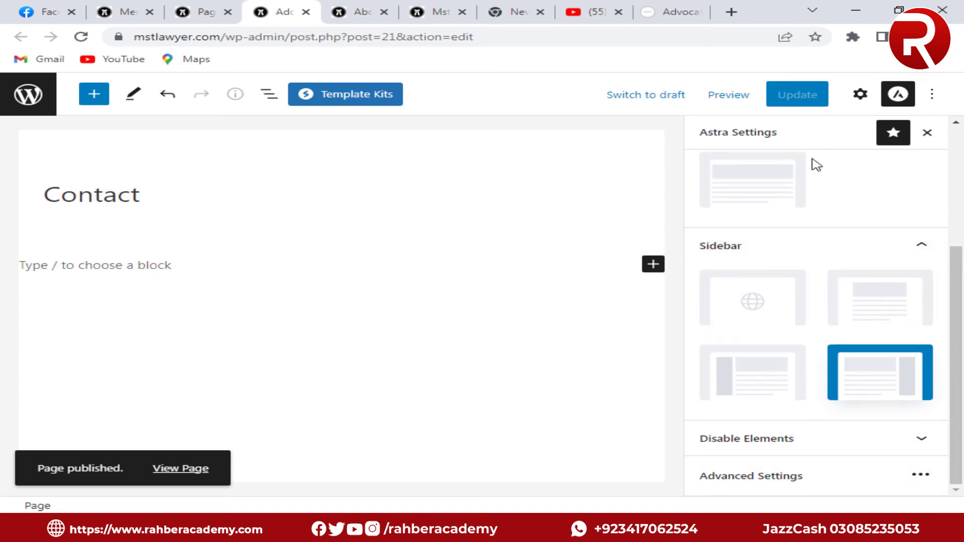
Step: Review the Contact page's Astra settings and its general page settings
scroll(859, 296, "up", 4)
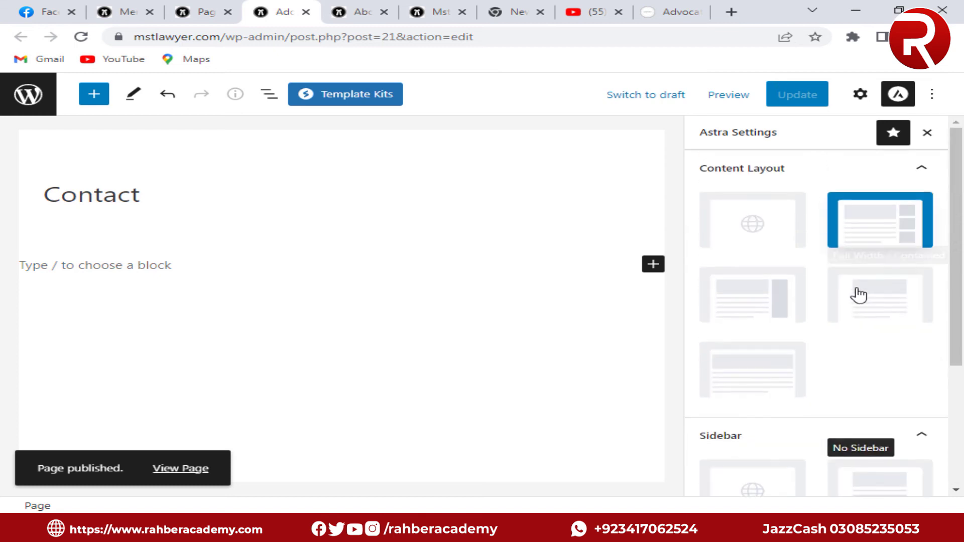
left_click(902, 101)
left_click(902, 102)
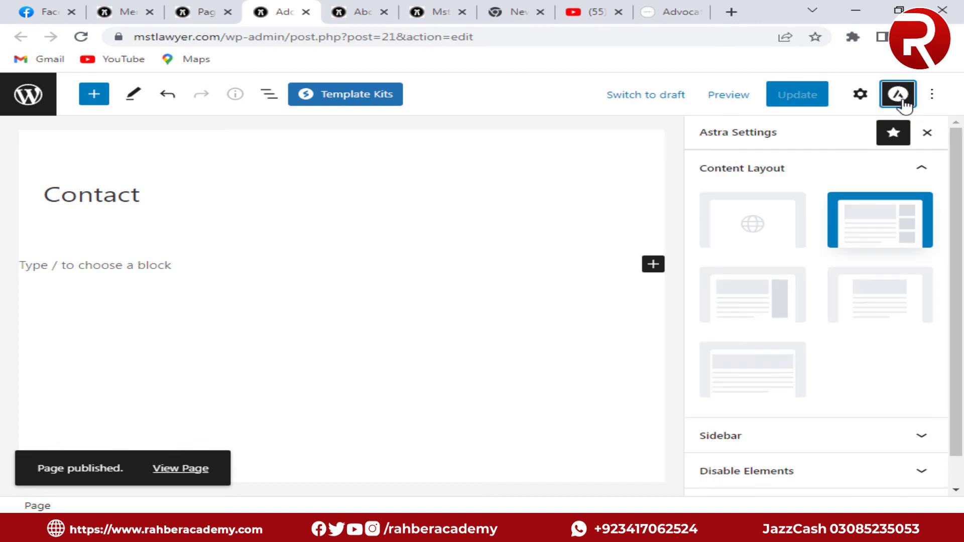
left_click(902, 102)
left_click(902, 103)
left_click(858, 98)
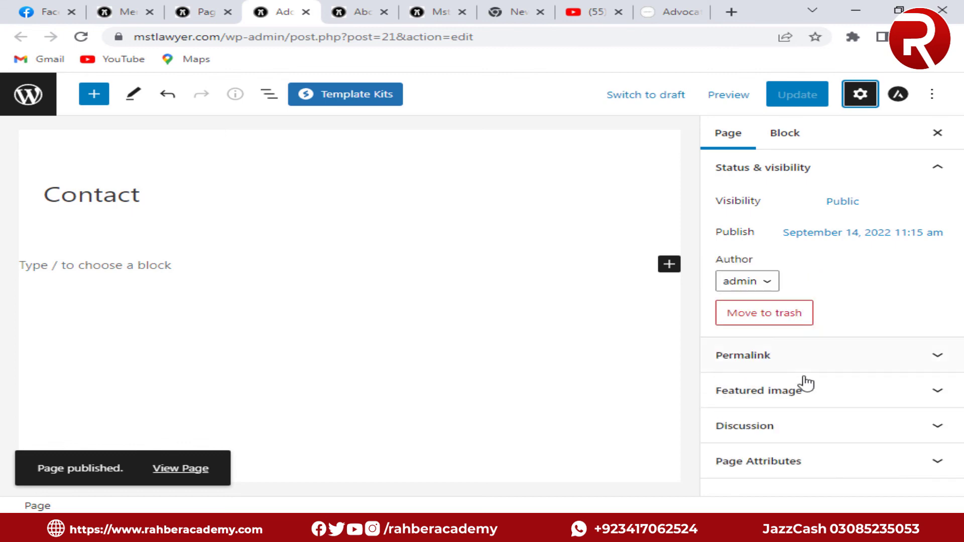
Step: Reload the Main_Menu editor and the site's front page to check their menu items for the new pages
left_click(145, 6)
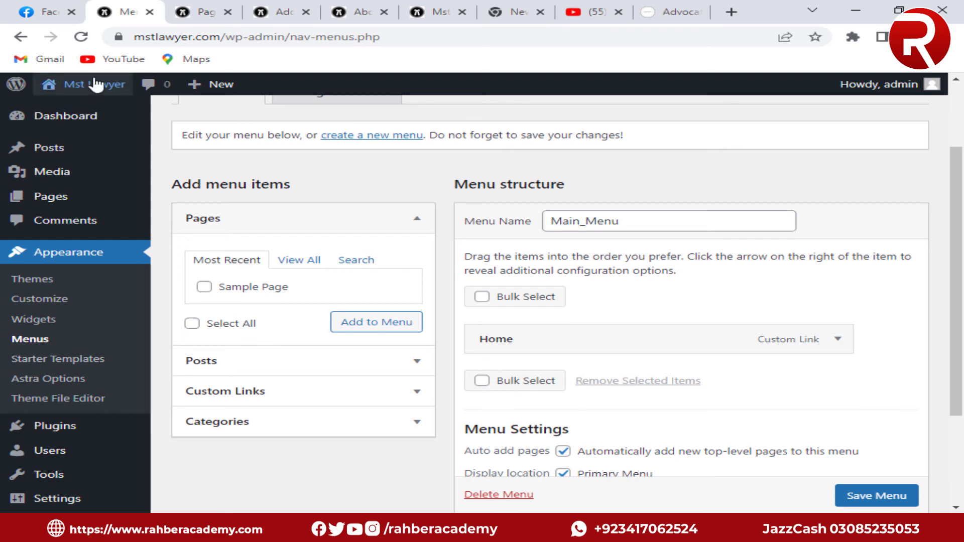
left_click(81, 37)
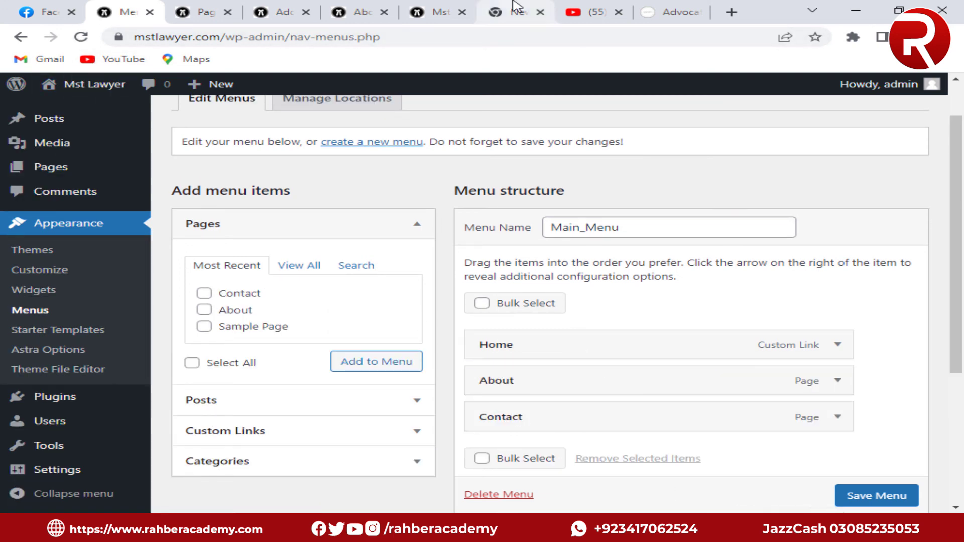
left_click(449, 7)
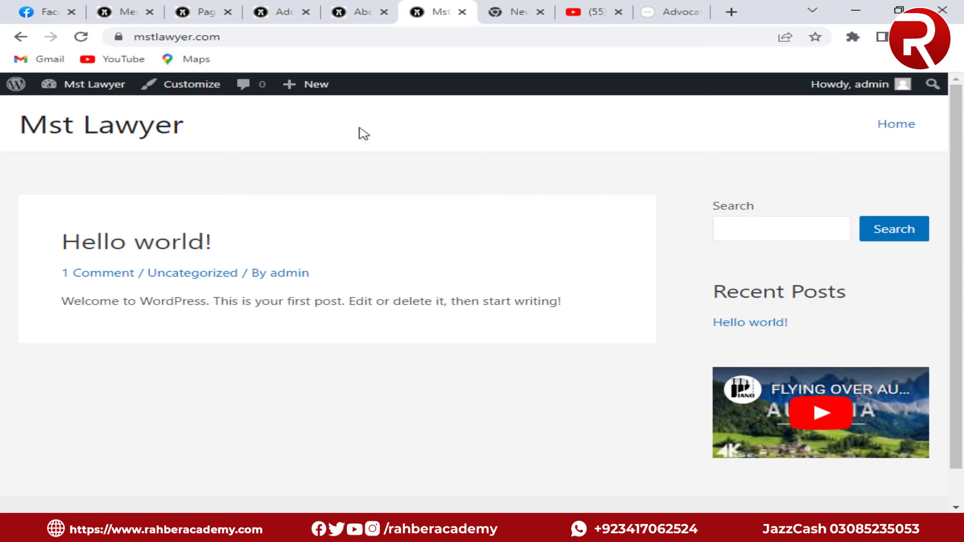
left_click(80, 36)
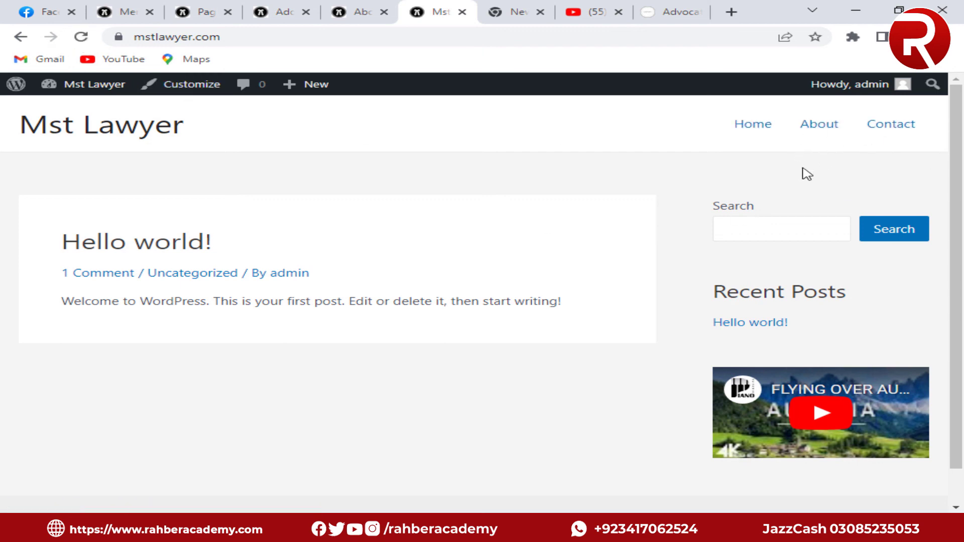